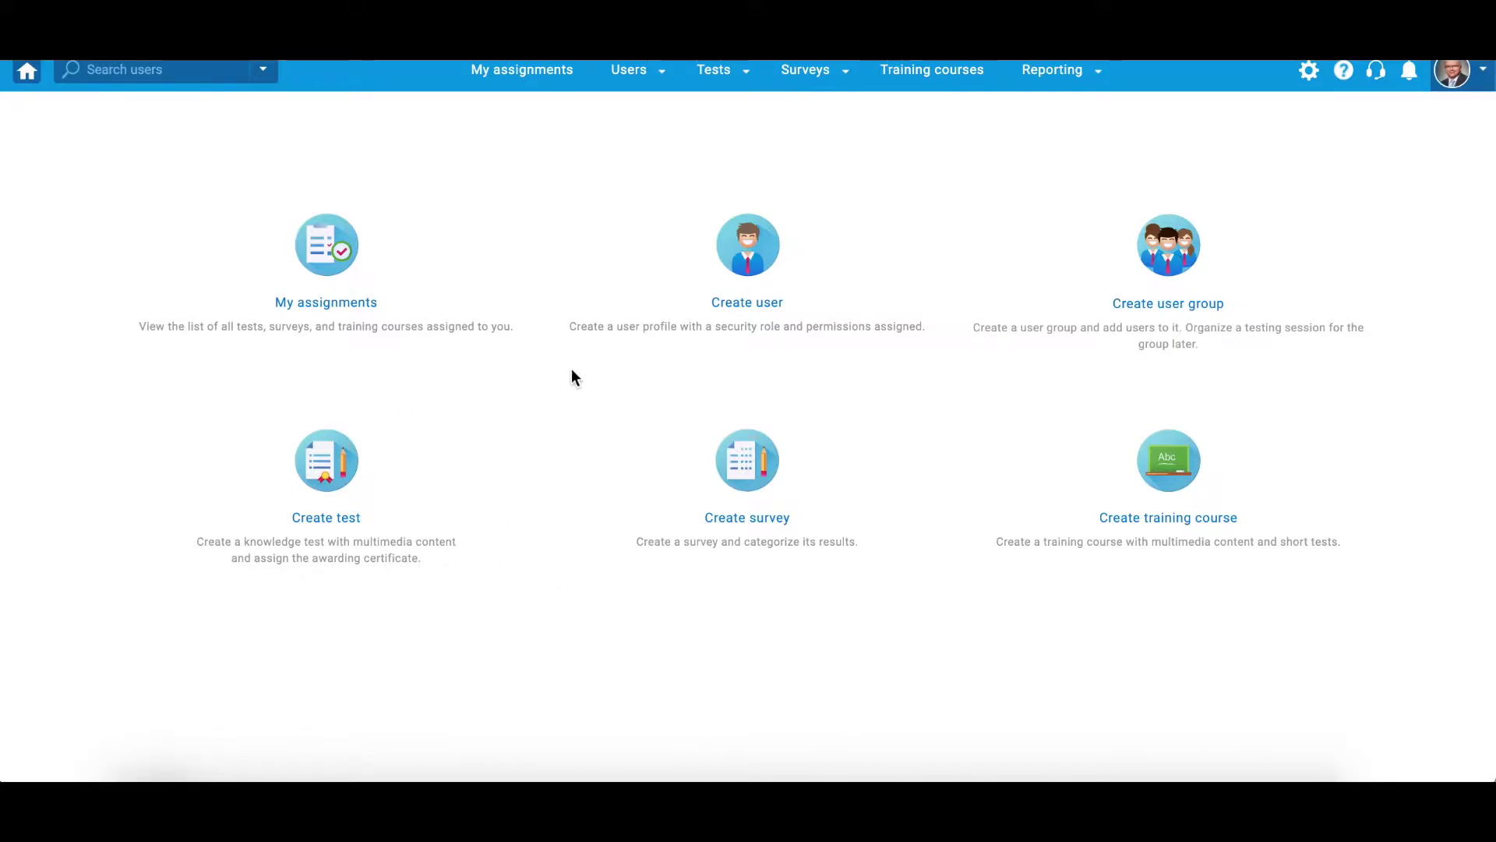
- Create a new test named "Web Development Test" with the label "Classified", and continue to the test settings
{"action": "left_click", "coordinate": [731, 73]}
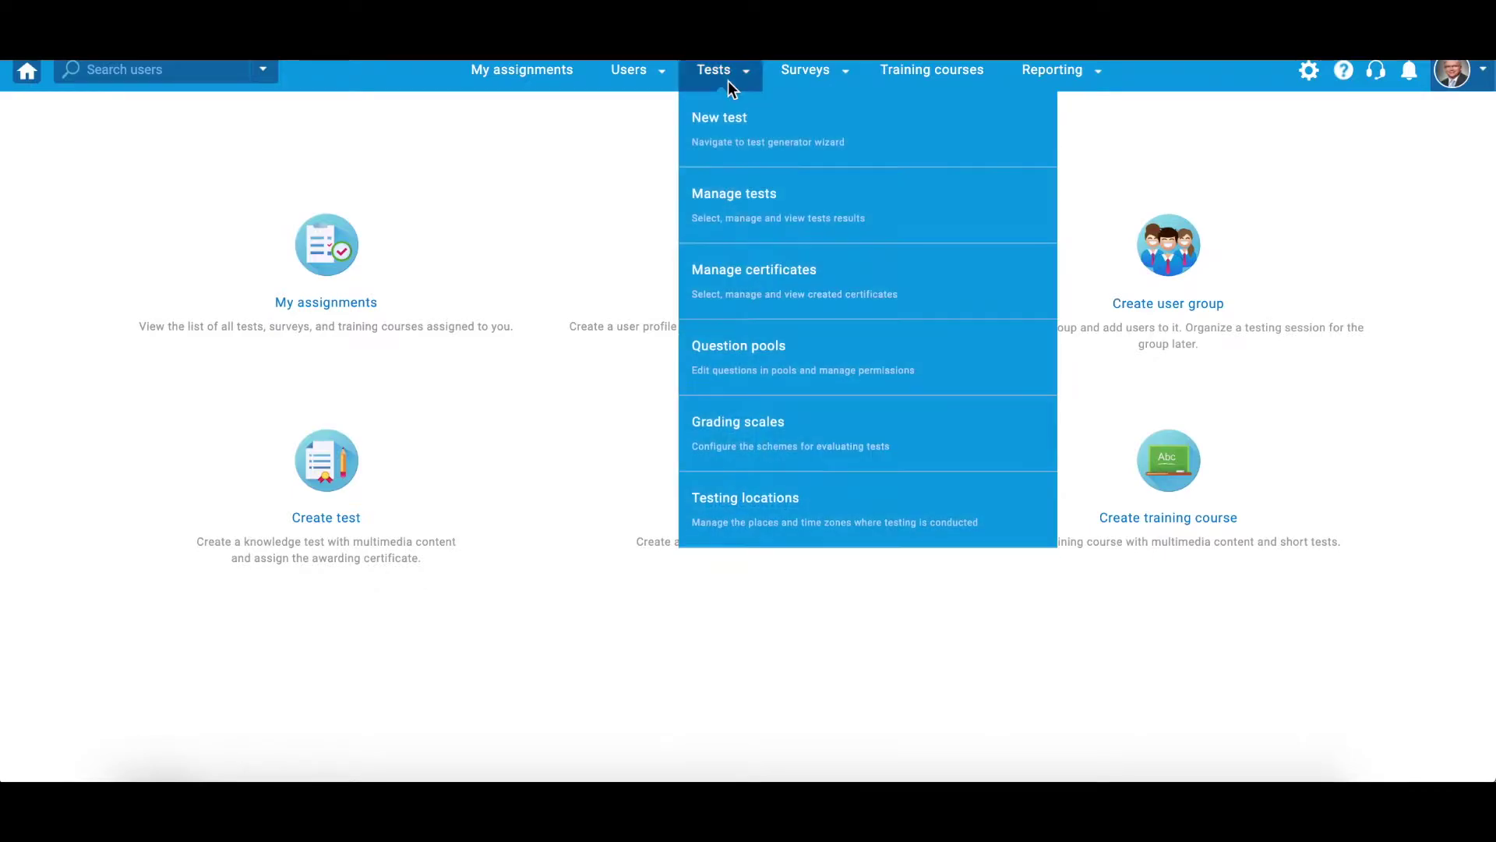
{"action": "left_click", "coordinate": [766, 142]}
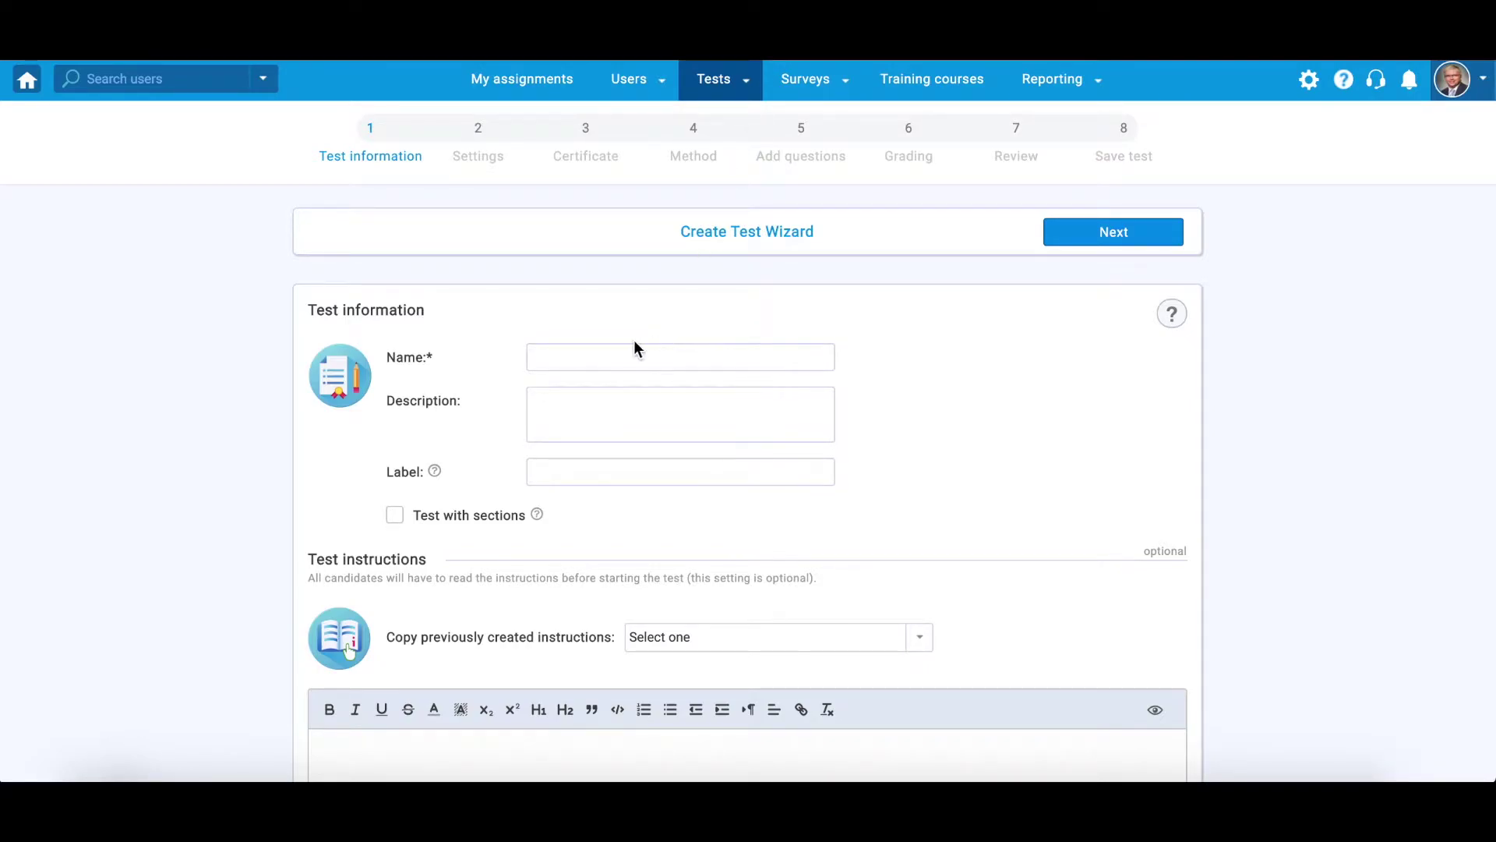
{"action": "left_click", "coordinate": [634, 360]}
{"action": "type", "text": "Web Development Test"}
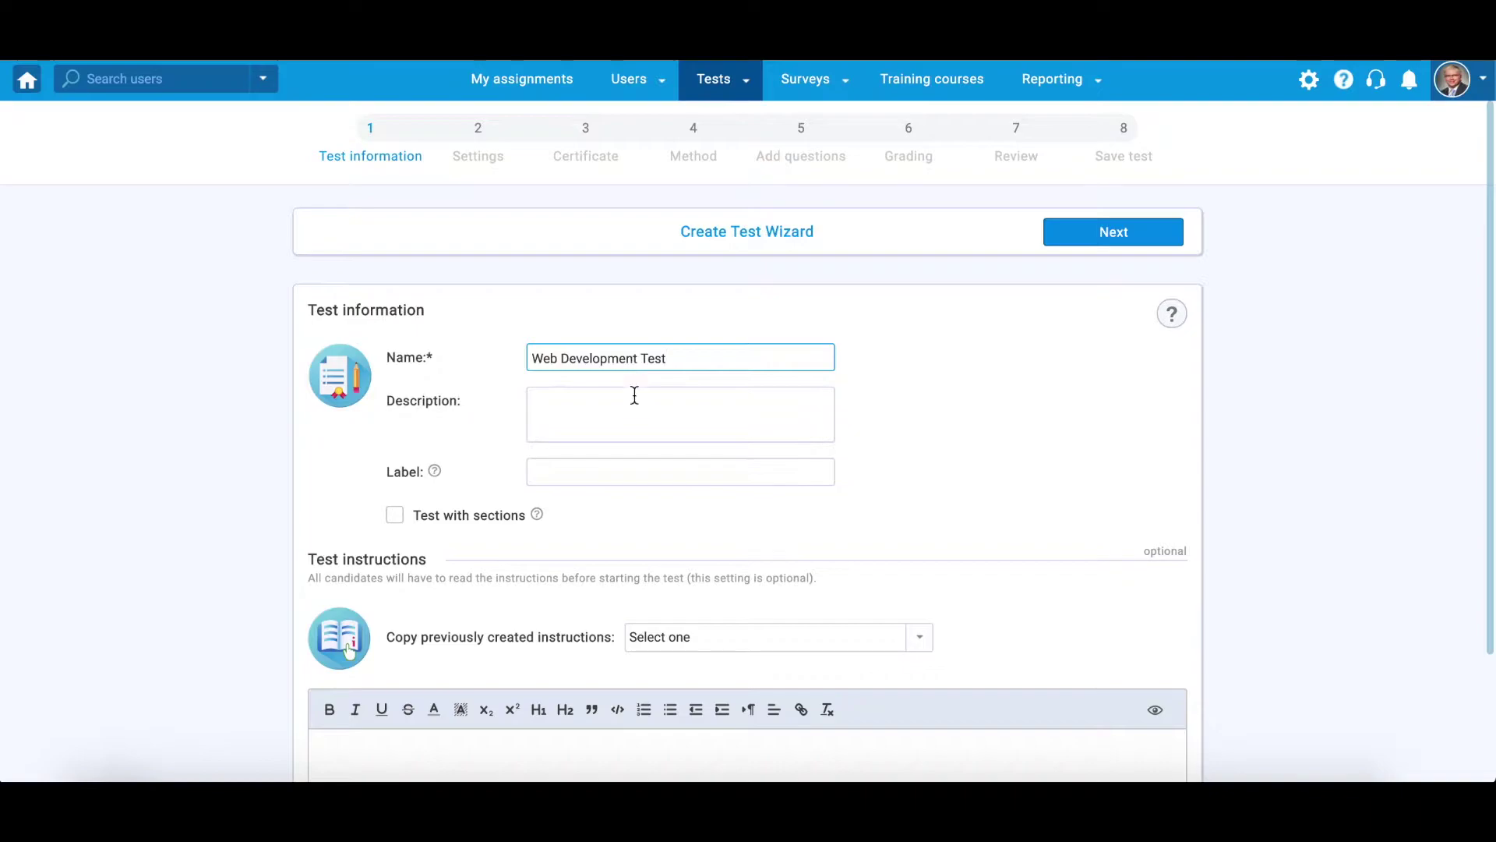
{"action": "left_click", "coordinate": [689, 478]}
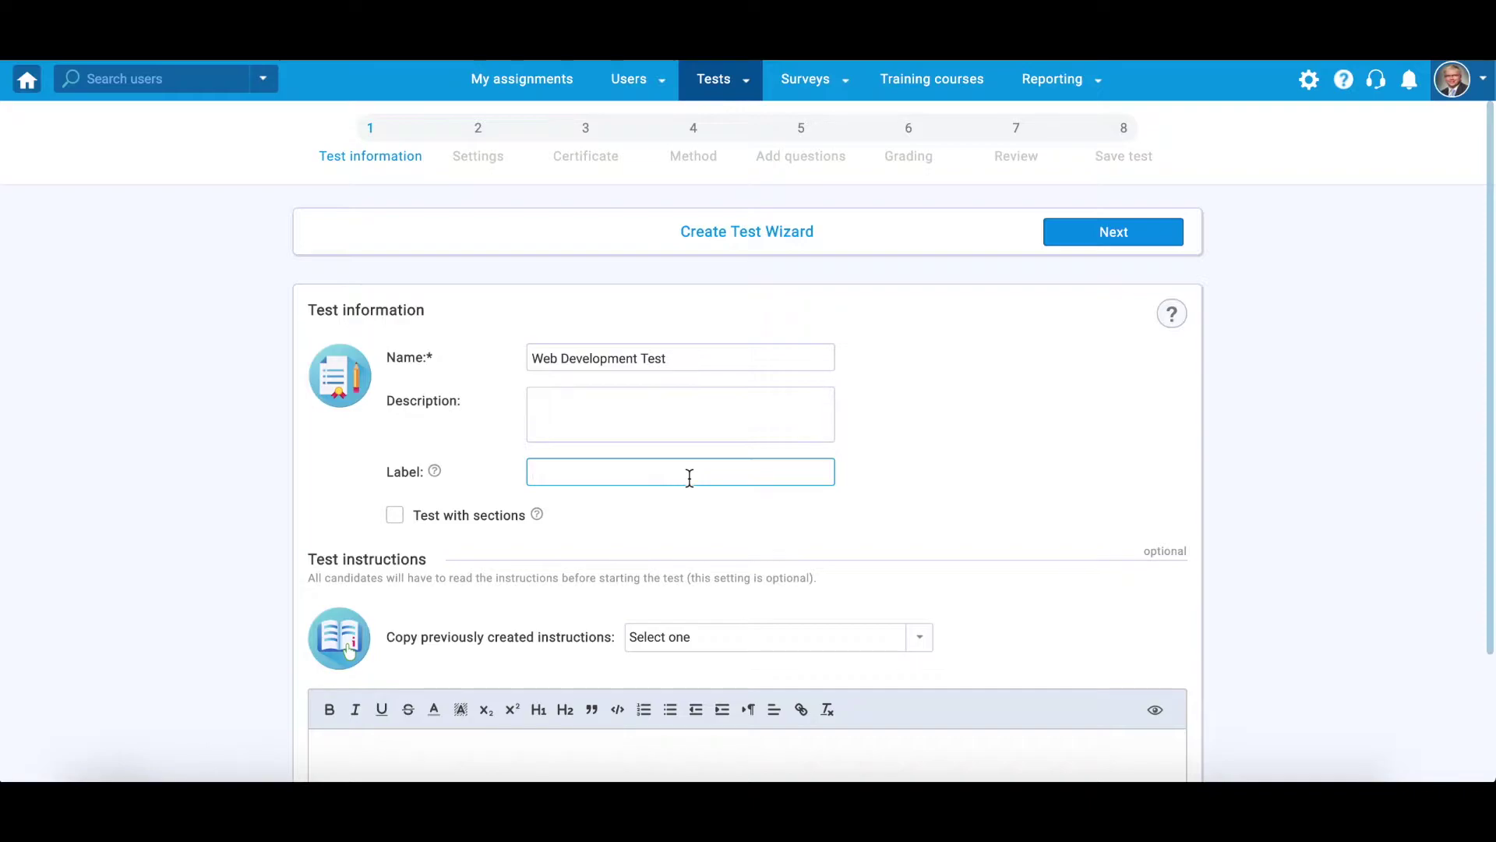
{"action": "type", "text": "Classified"}
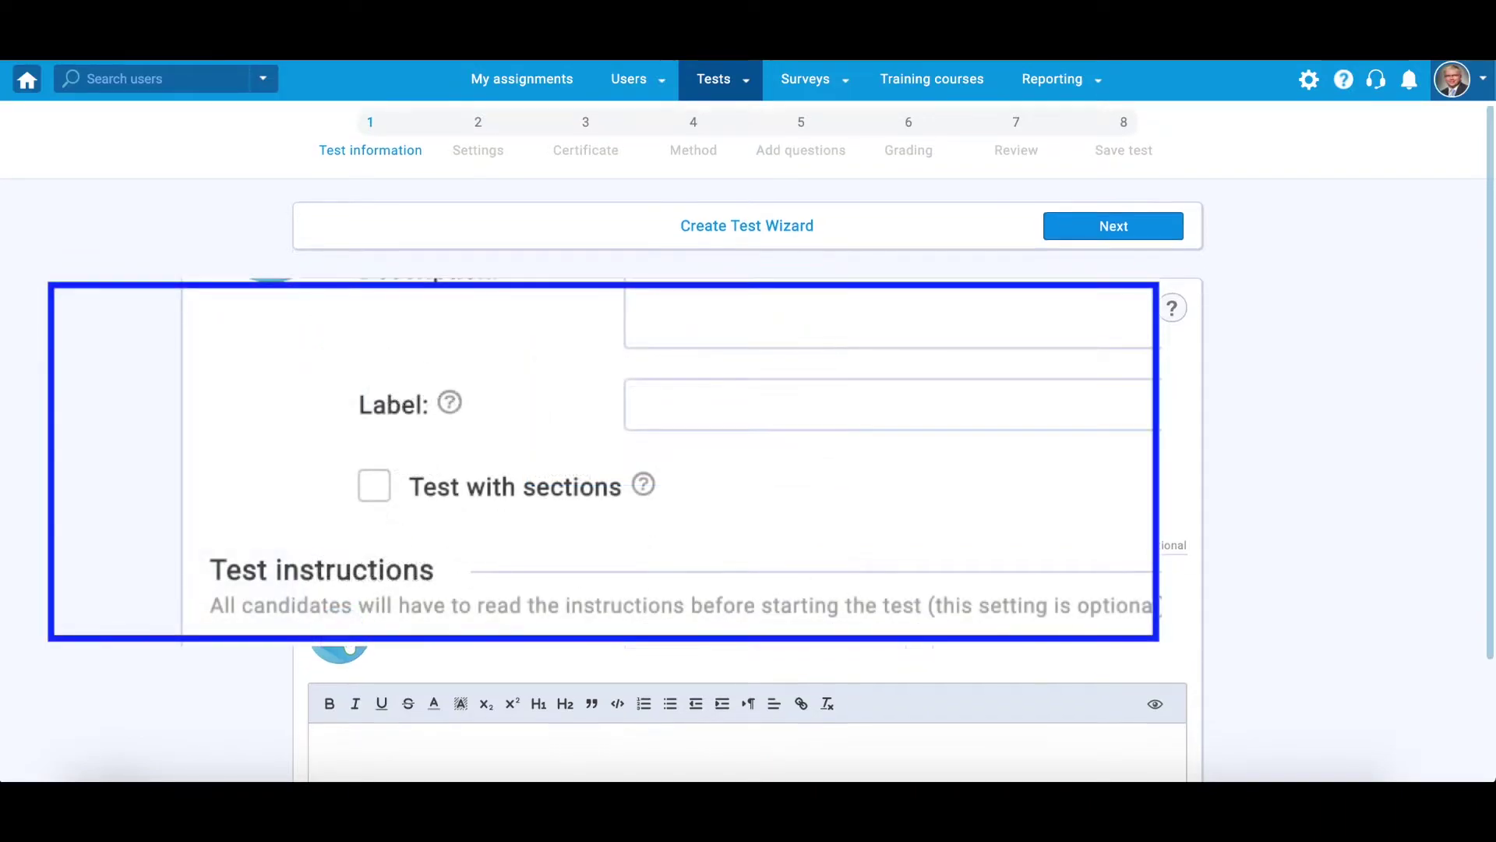
{"action": "scroll", "coordinate": [484, 550], "scroll_direction": "down", "scroll_amount": 2}
{"action": "left_click", "coordinate": [685, 658]}
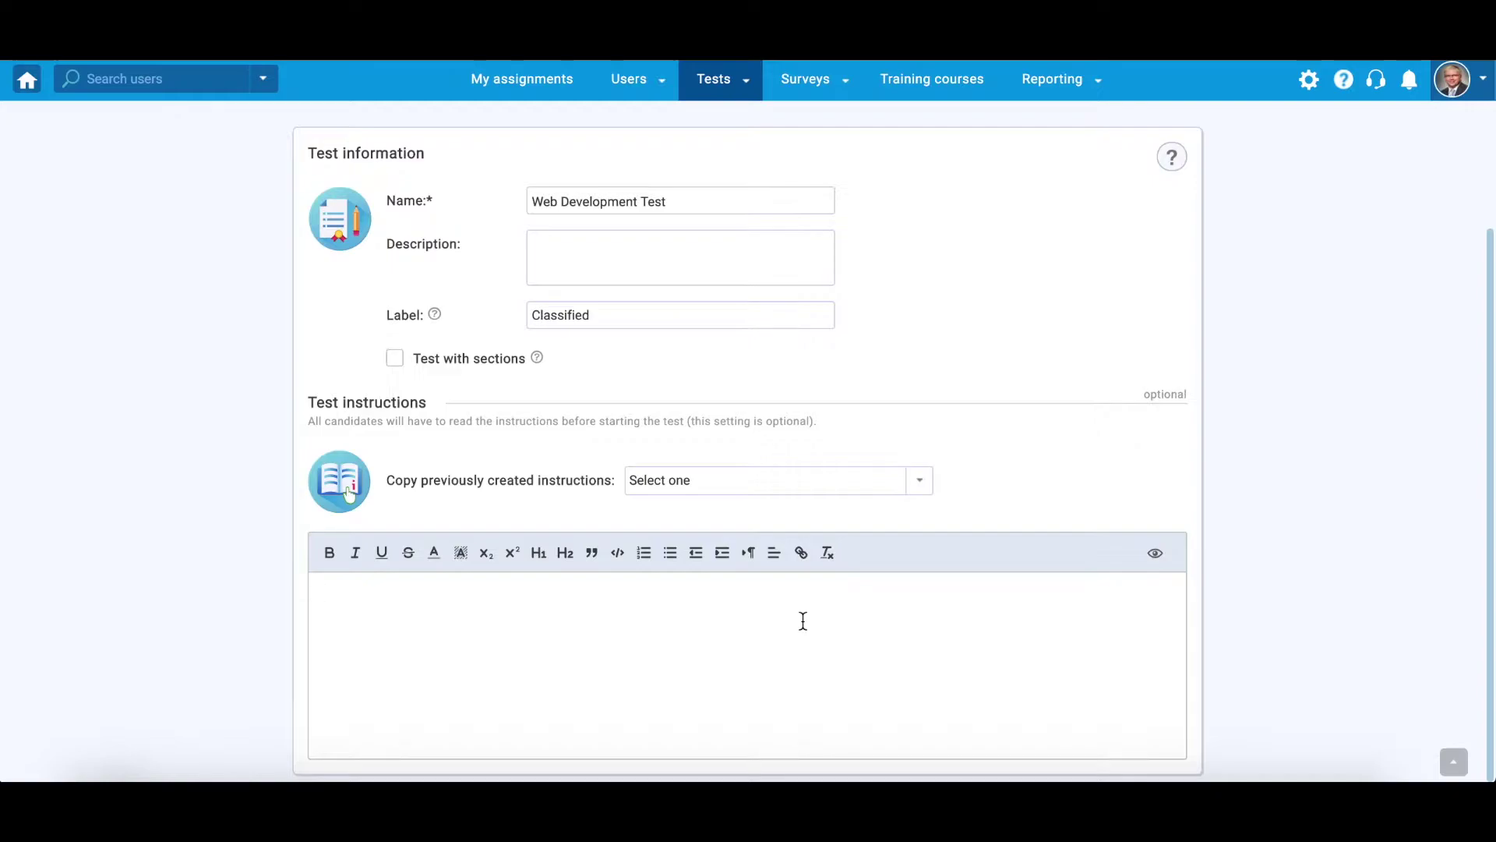
{"action": "scroll", "coordinate": [1047, 505], "scroll_direction": "up", "scroll_amount": 2}
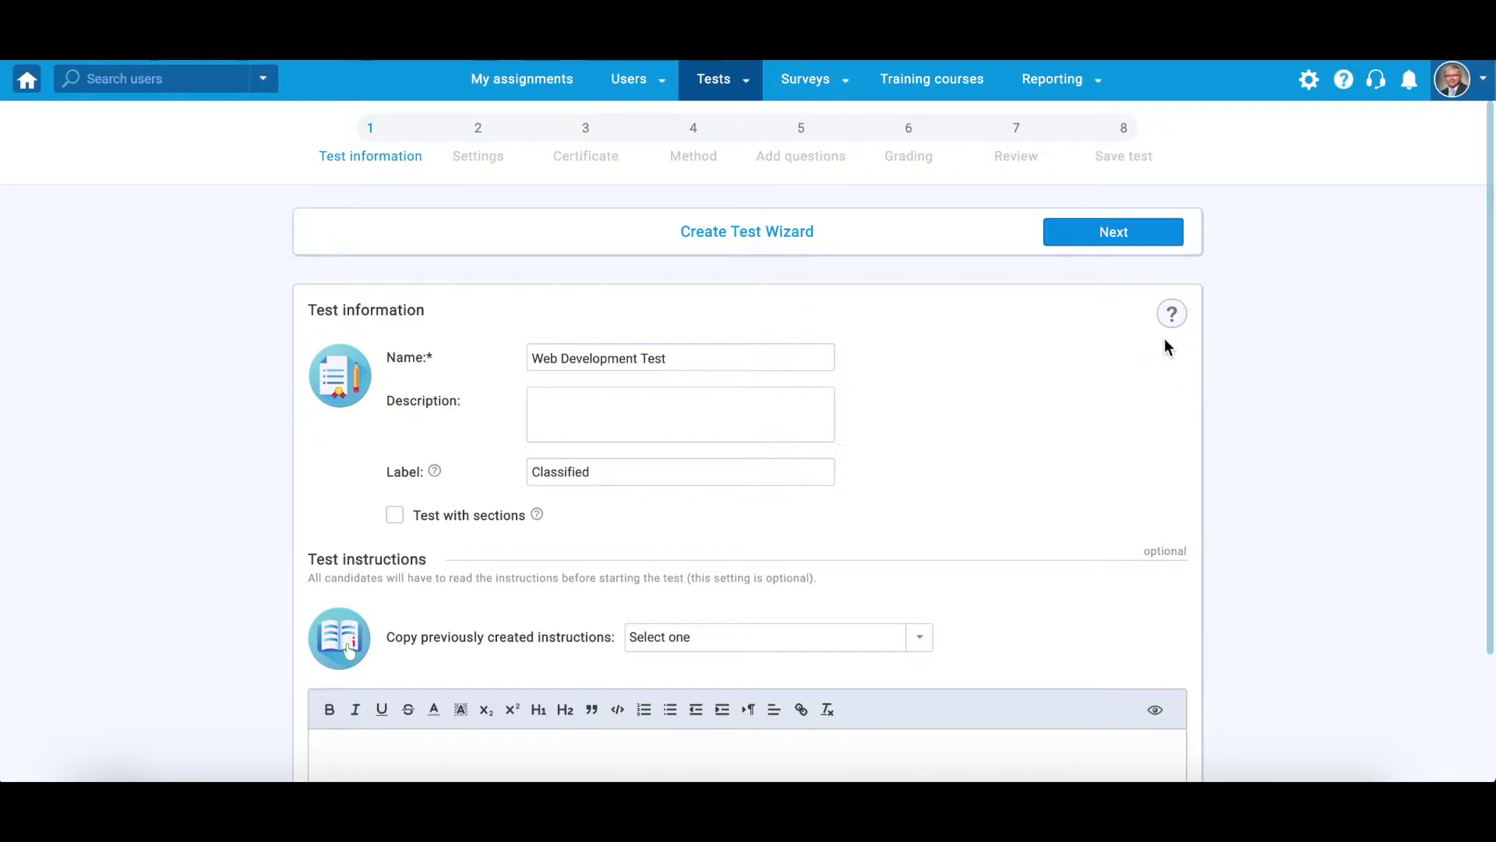
{"action": "left_click", "coordinate": [1071, 237]}
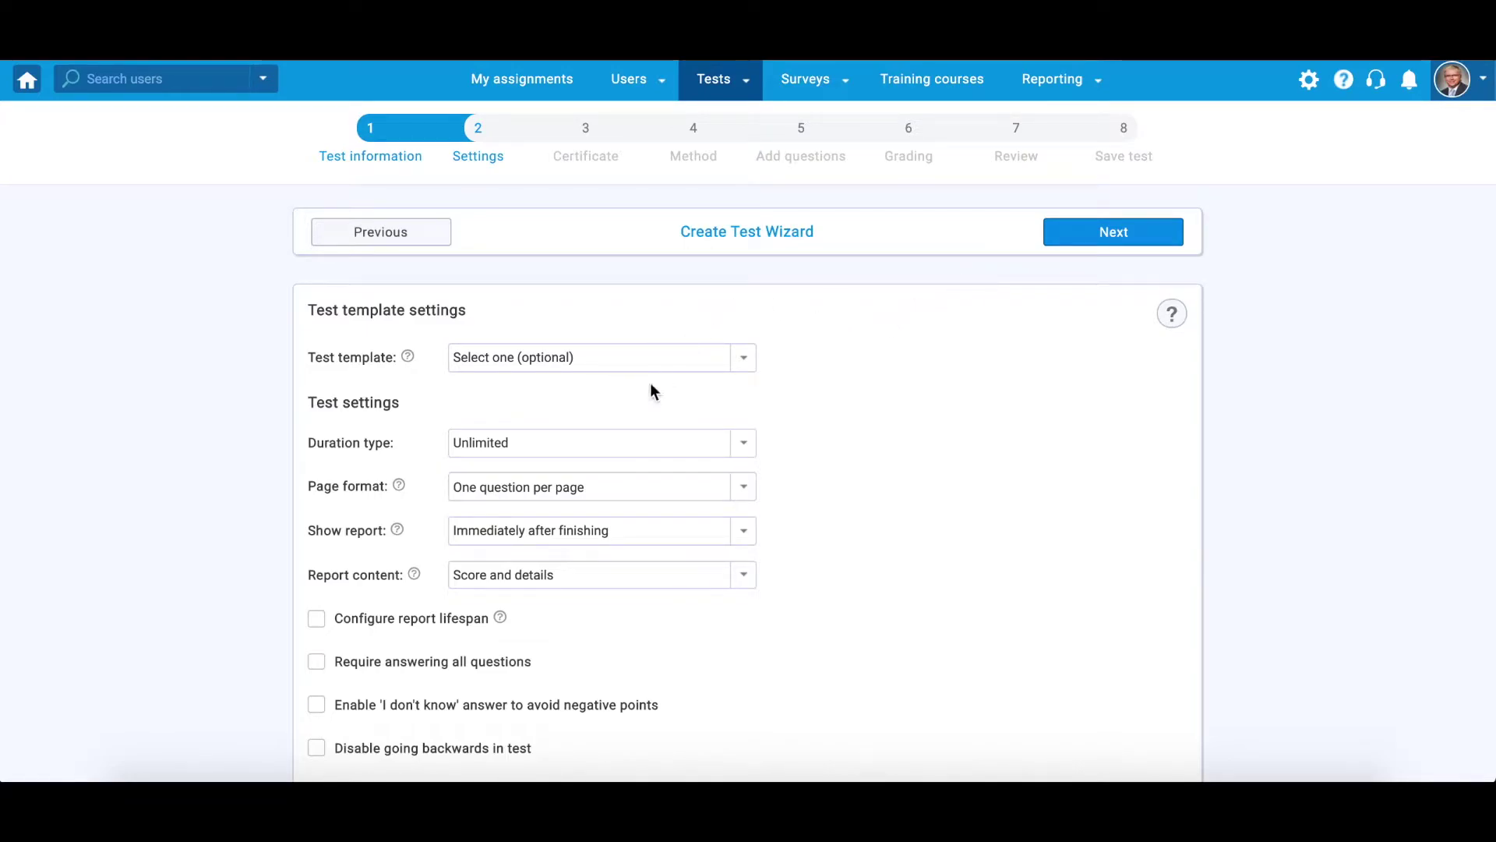
- Examine the choices for duration type, page format, report timing and report content, along with the remaining test setting options
{"action": "left_click", "coordinate": [682, 453]}
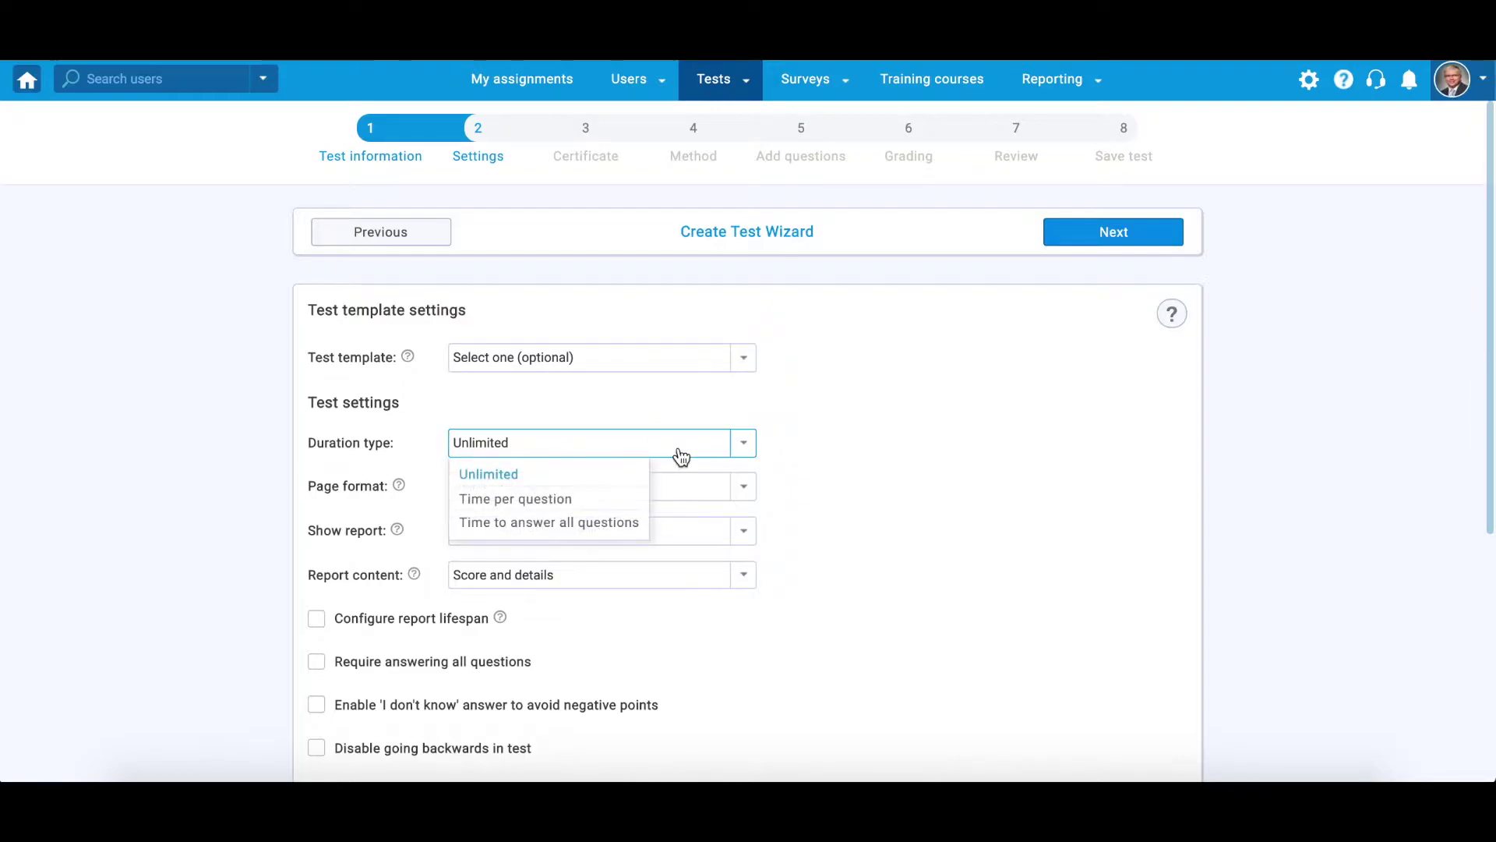
{"action": "left_click", "coordinate": [701, 498]}
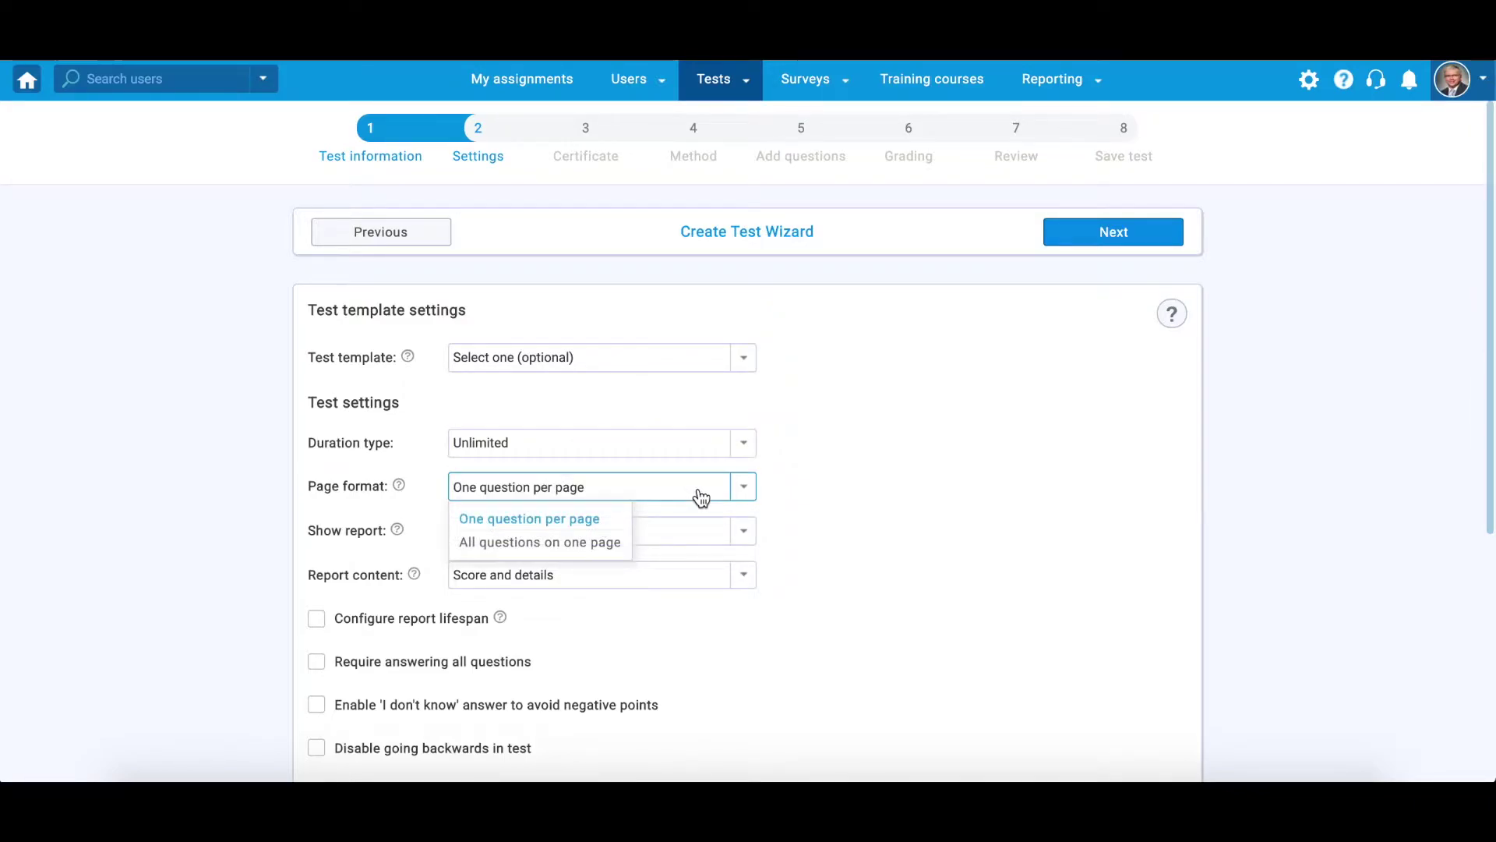
{"action": "left_click", "coordinate": [701, 538]}
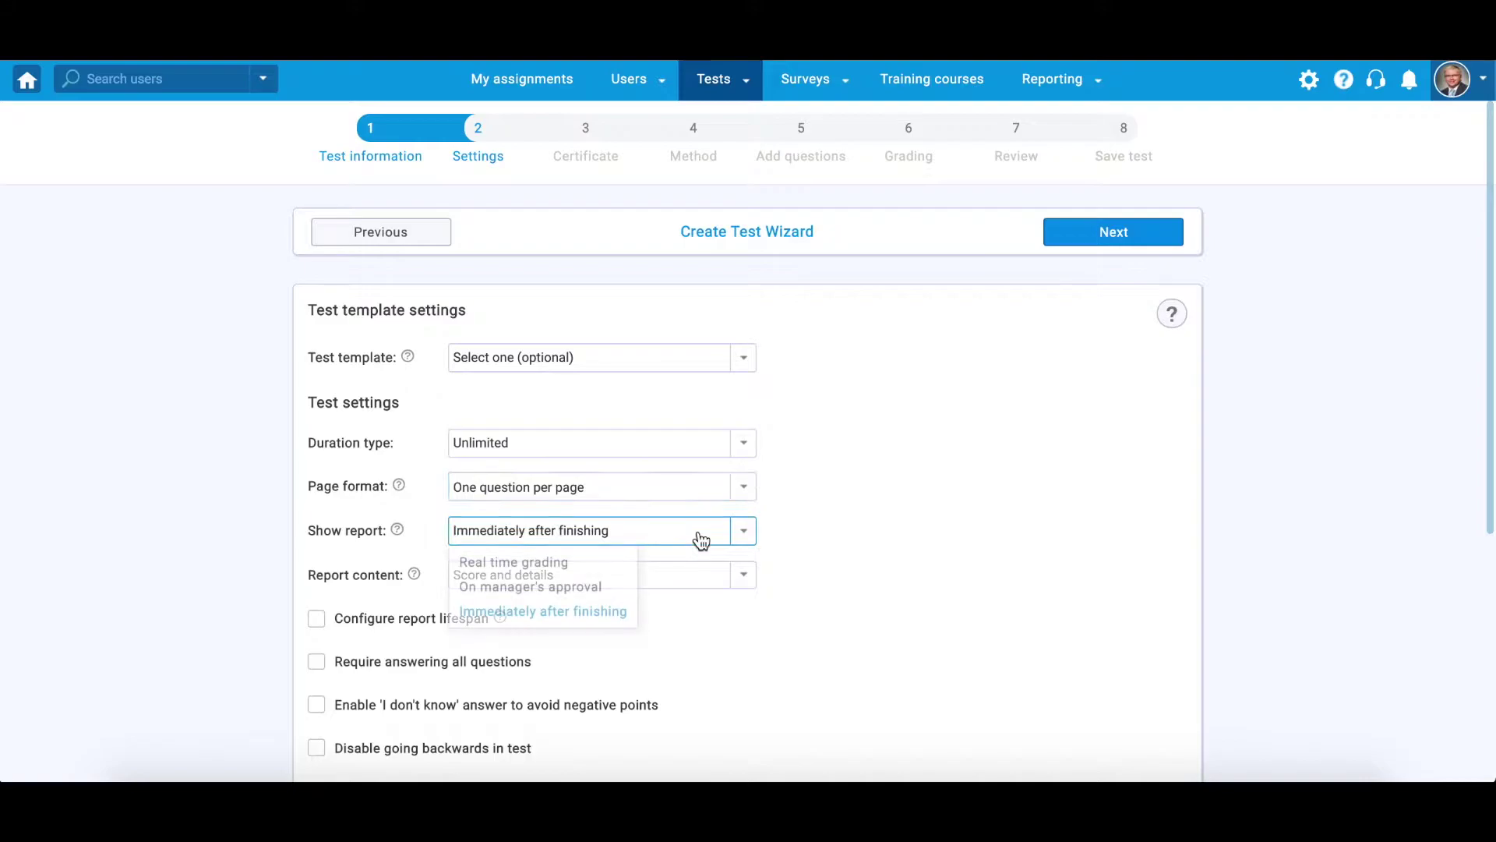
{"action": "left_click", "coordinate": [702, 539]}
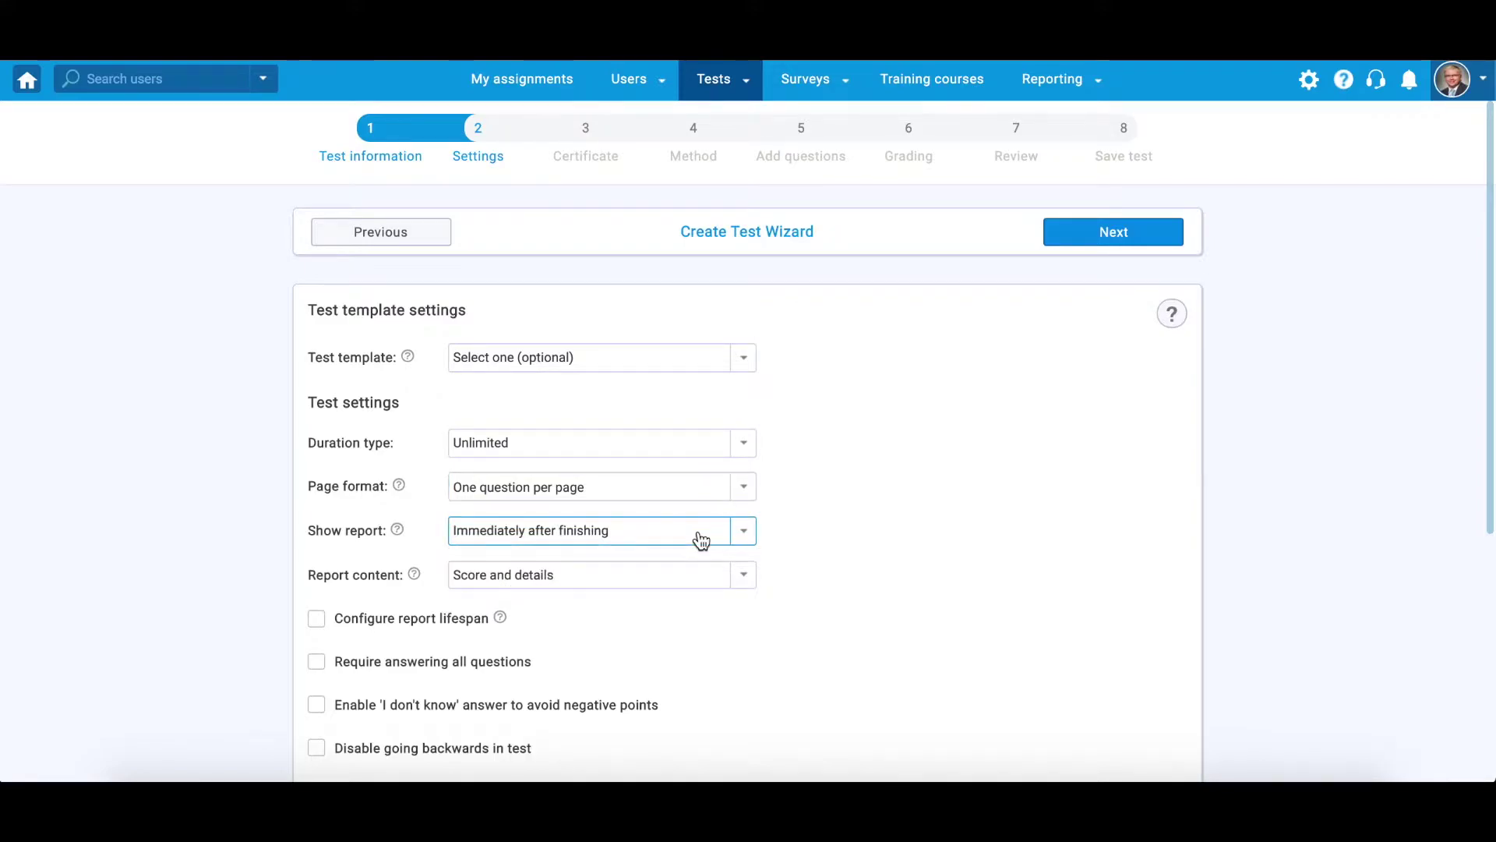
{"action": "left_click", "coordinate": [685, 586]}
{"action": "left_click", "coordinate": [672, 582]}
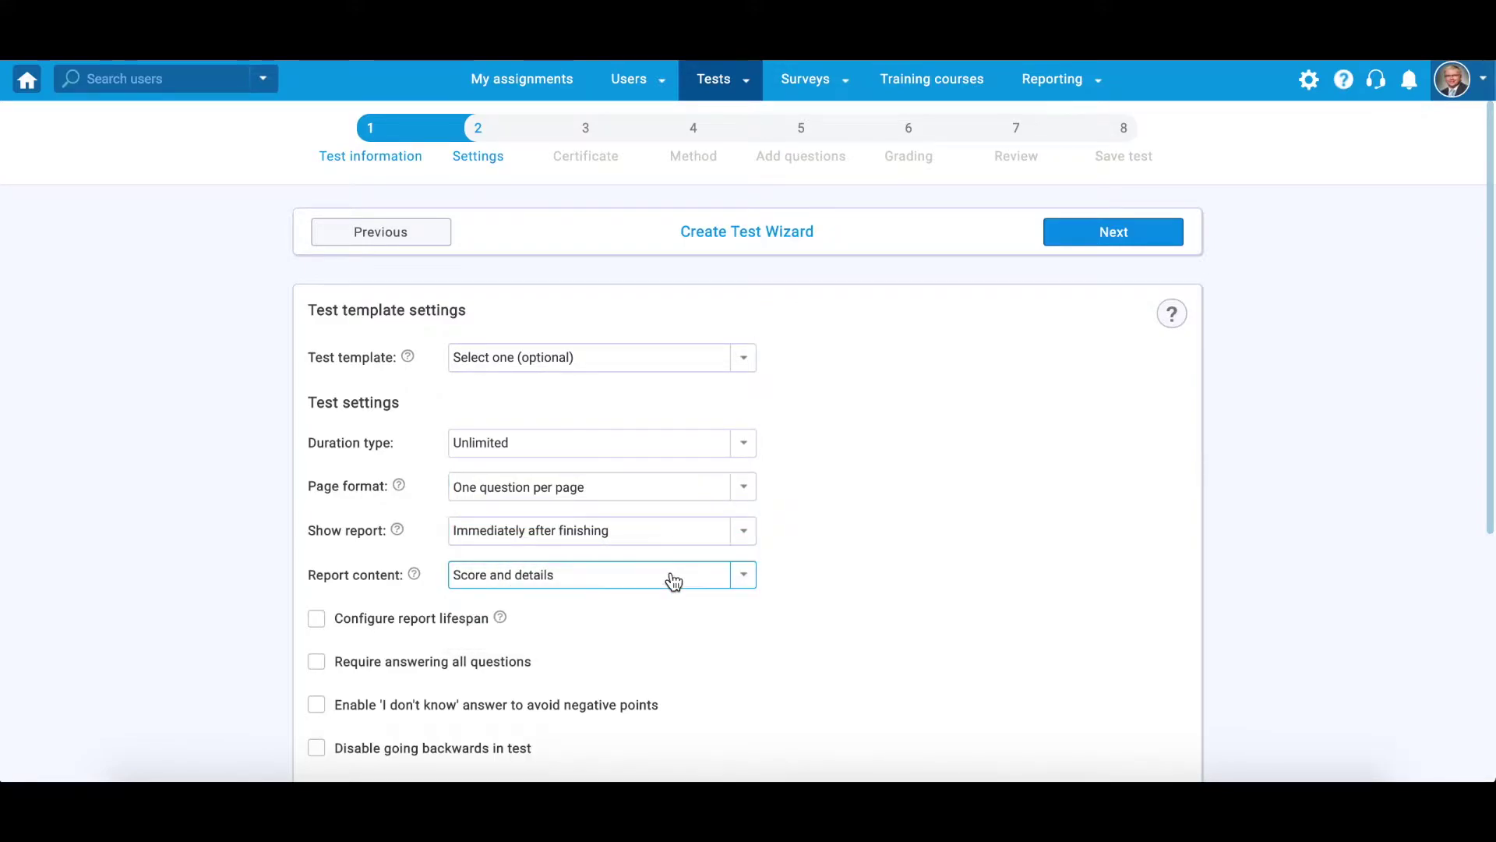
{"action": "scroll", "coordinate": [851, 591], "scroll_direction": "down", "scroll_amount": 4}
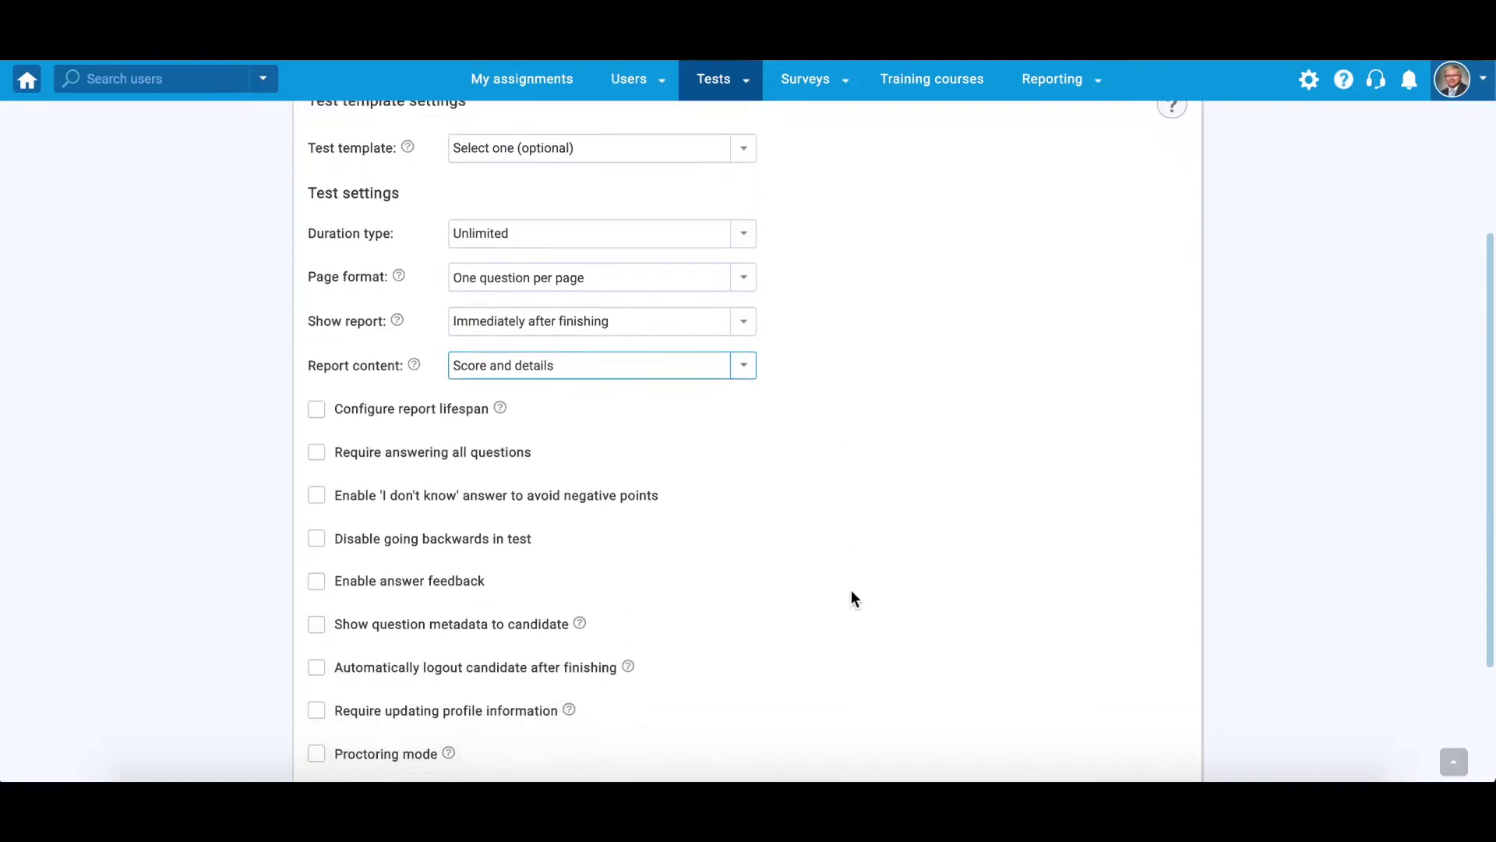
{"action": "scroll", "coordinate": [851, 590], "scroll_direction": "down", "scroll_amount": 1}
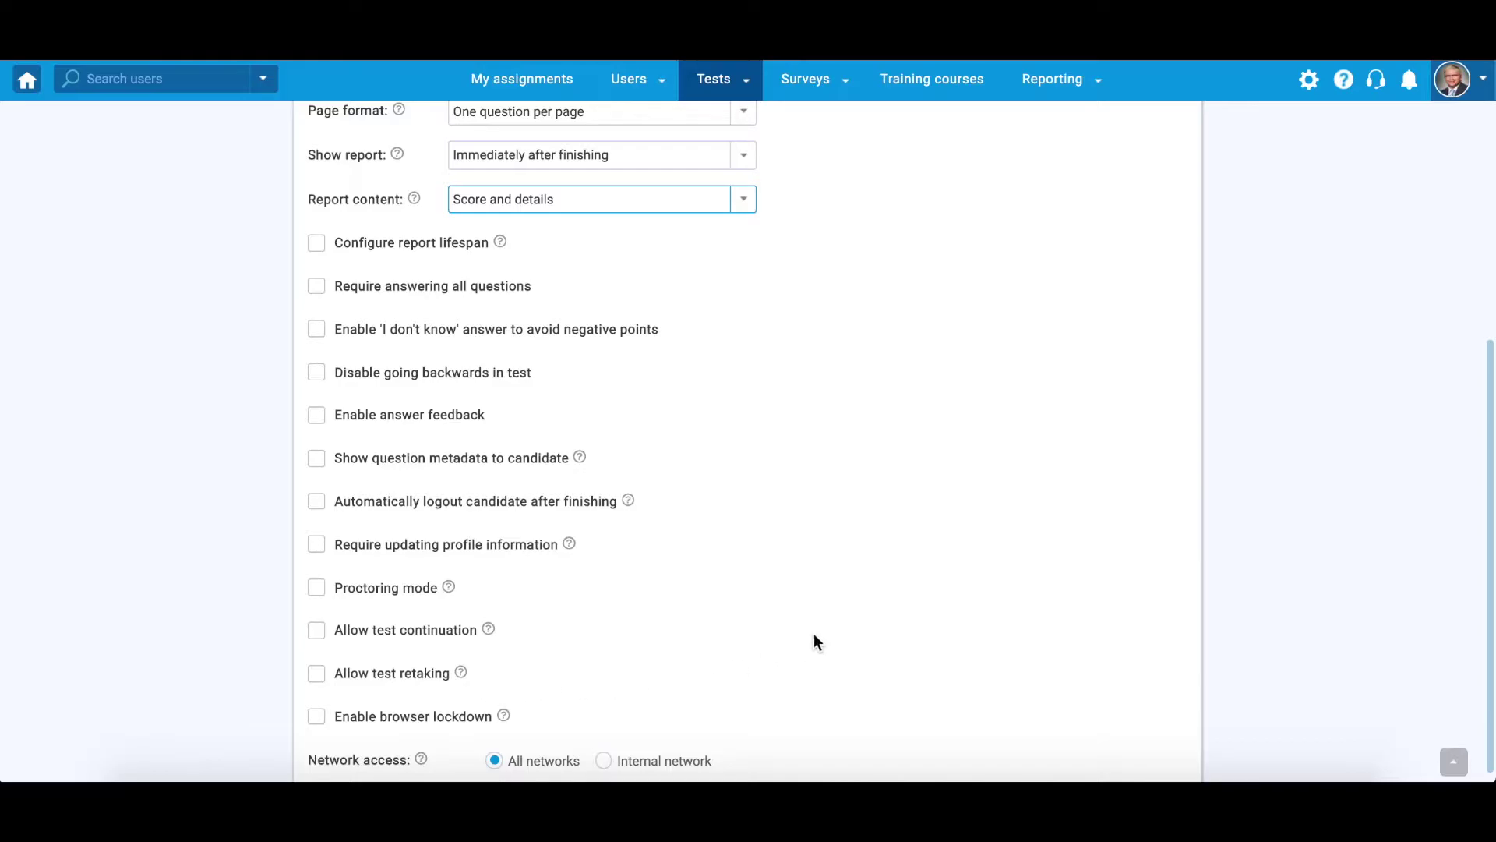
{"action": "scroll", "coordinate": [887, 628], "scroll_direction": "up", "scroll_amount": 5}
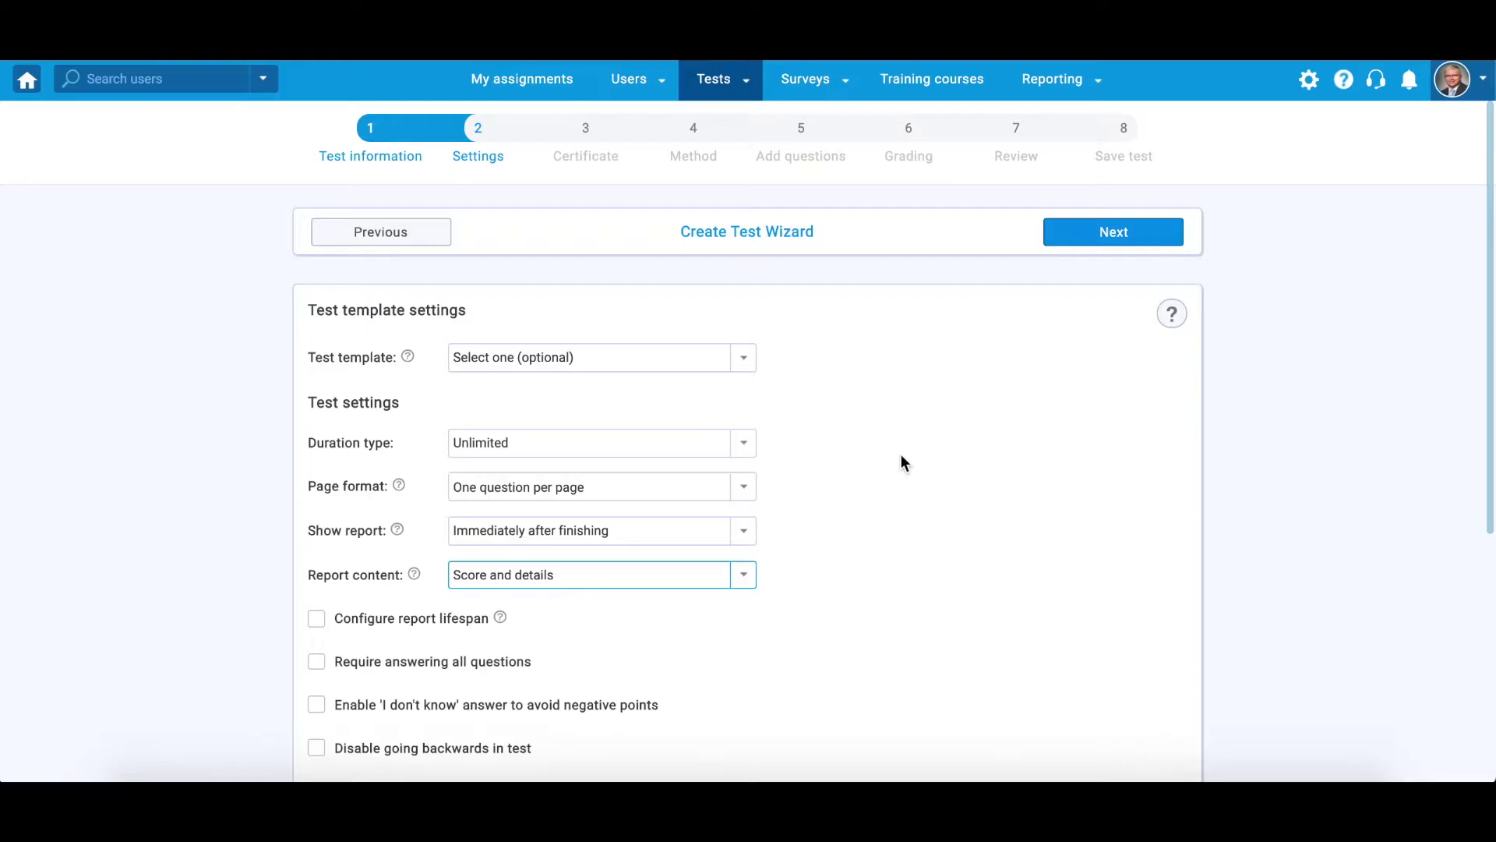
- Apply the Application Development Template to the test settings and continue to the certificate stage
{"action": "left_click", "coordinate": [704, 366]}
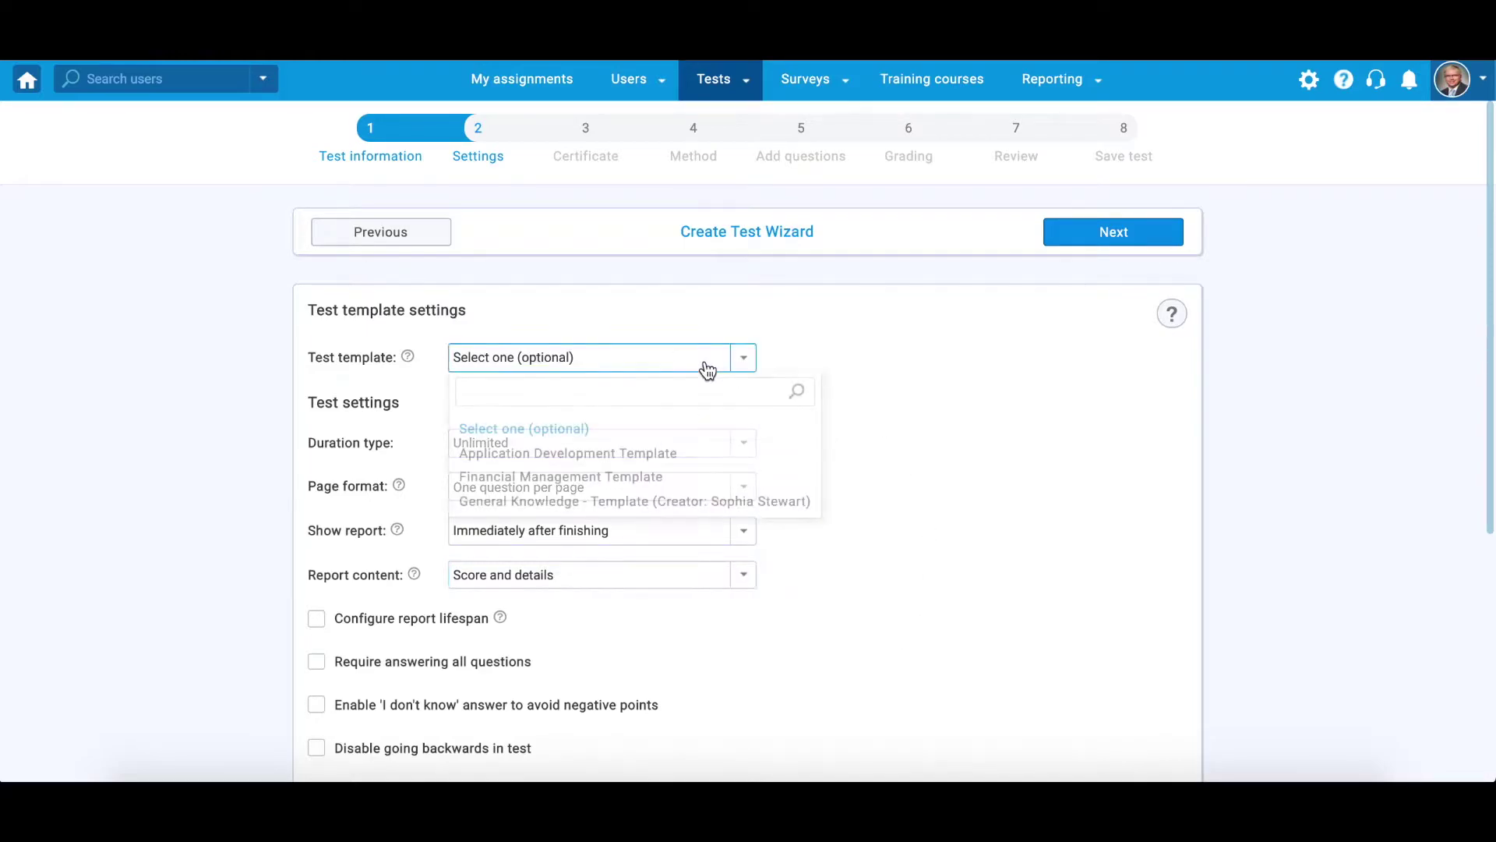
{"action": "left_click", "coordinate": [668, 453]}
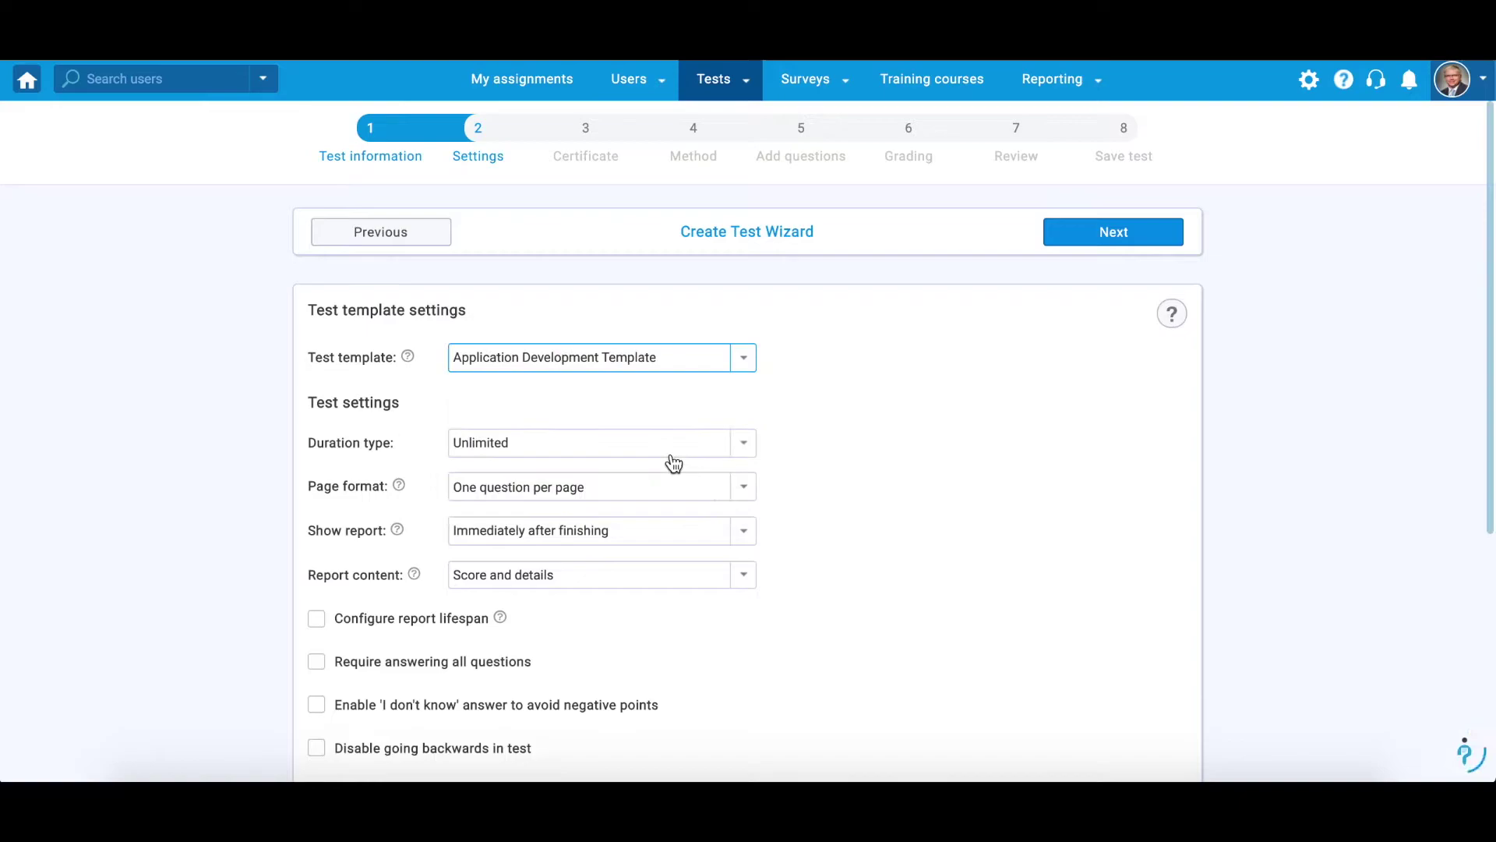
{"action": "left_click", "coordinate": [1132, 246]}
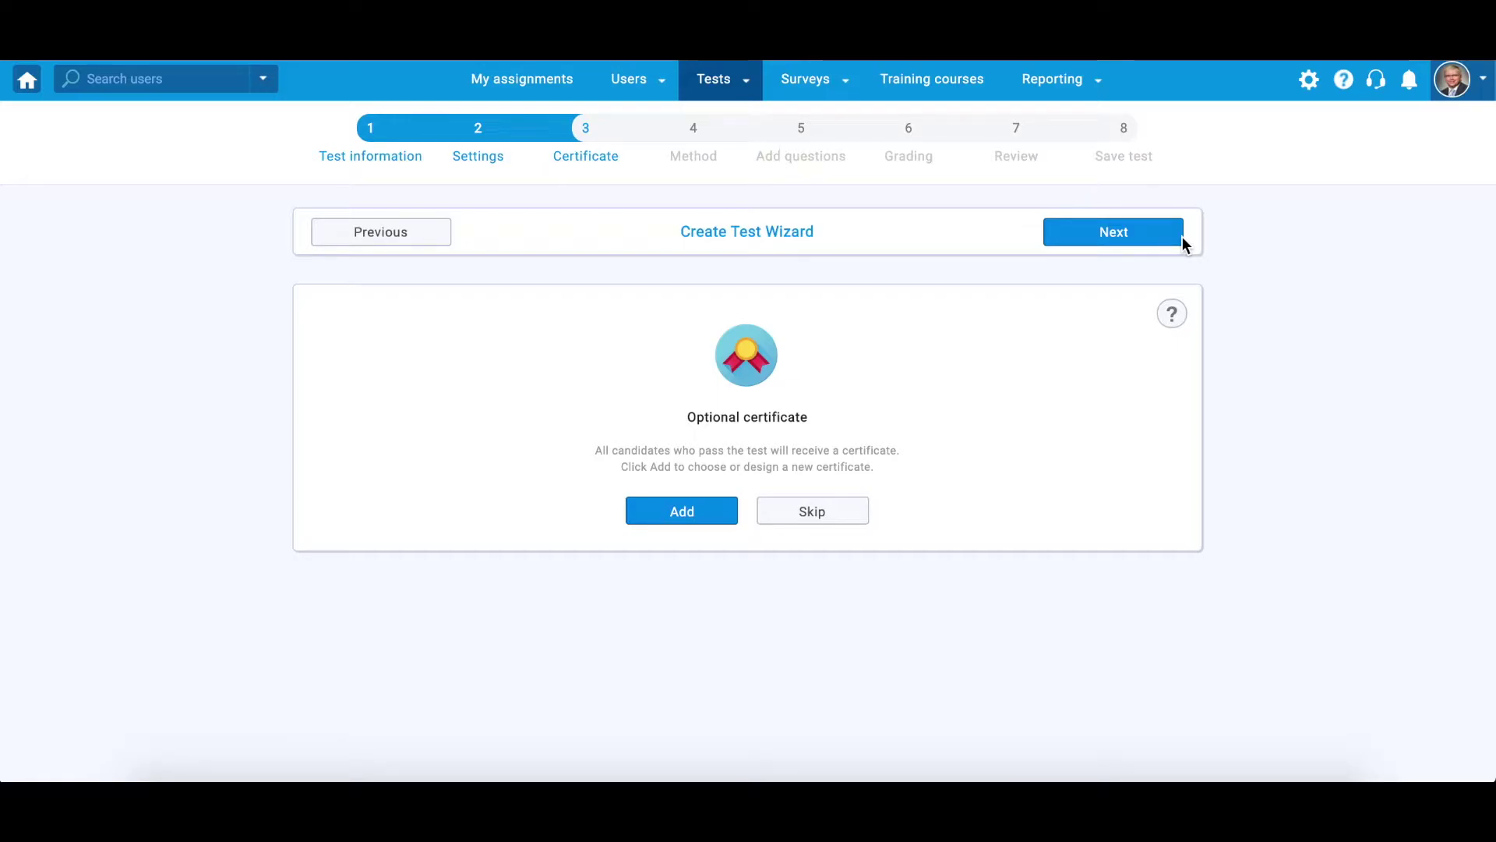
- Skip the optional certificate and choose to add the test questions manually
{"action": "left_click", "coordinate": [848, 510]}
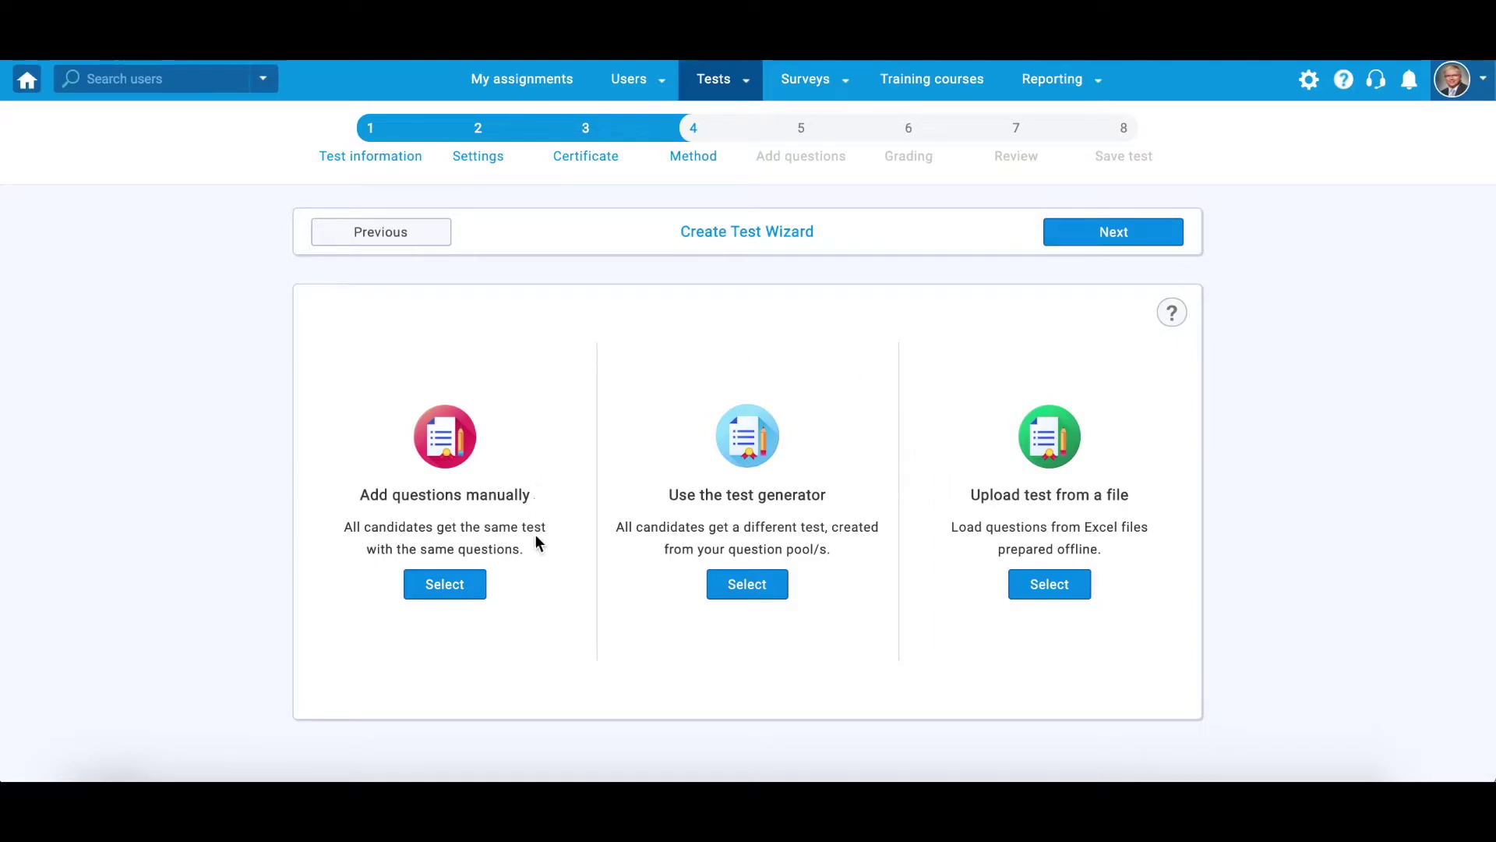
{"action": "left_click", "coordinate": [430, 585]}
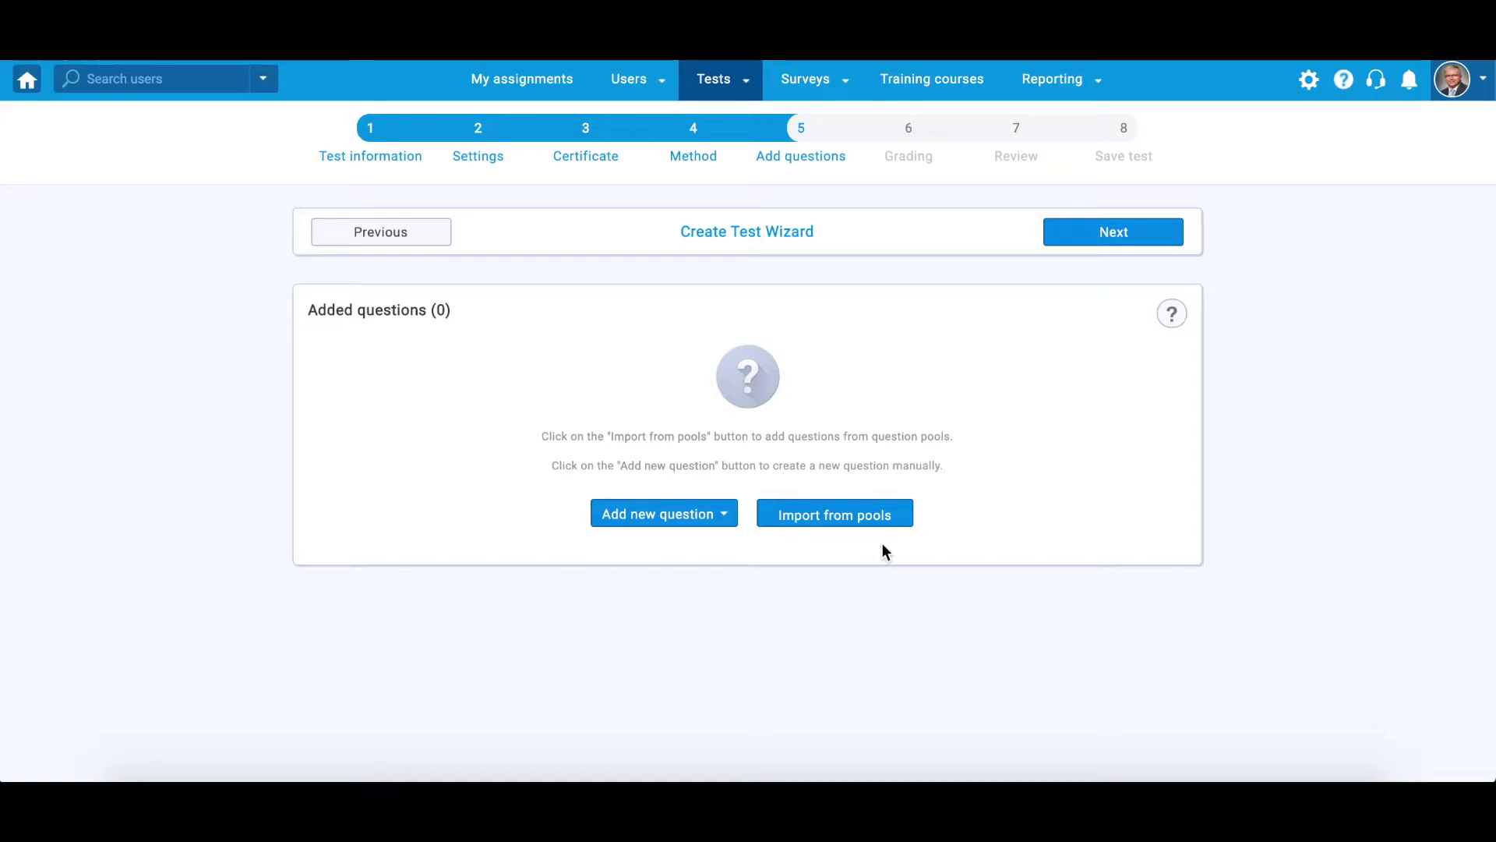
{"action": "left_click", "coordinate": [728, 529]}
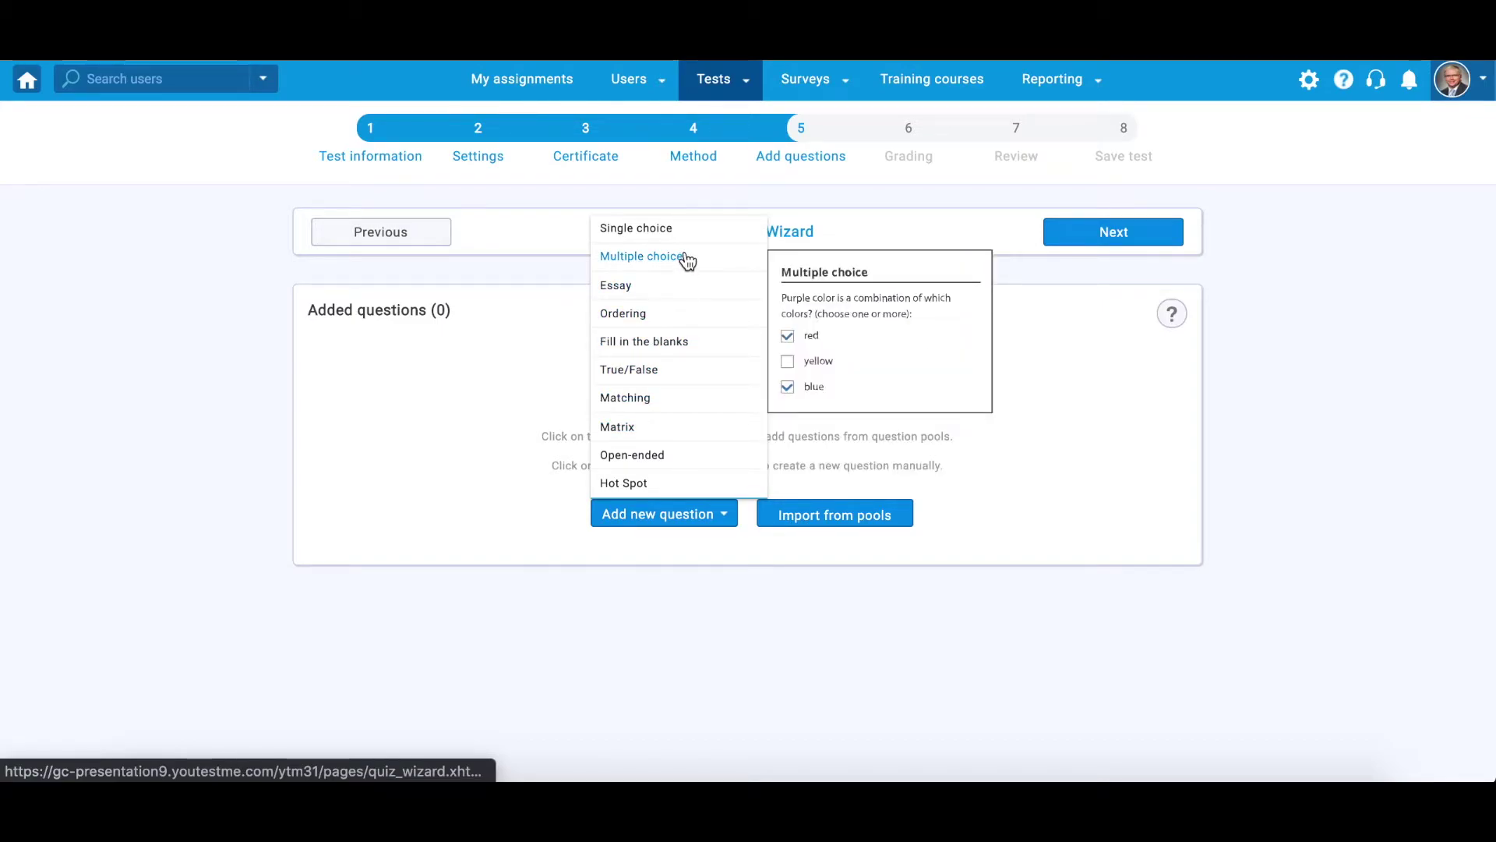
{"action": "left_click", "coordinate": [523, 368]}
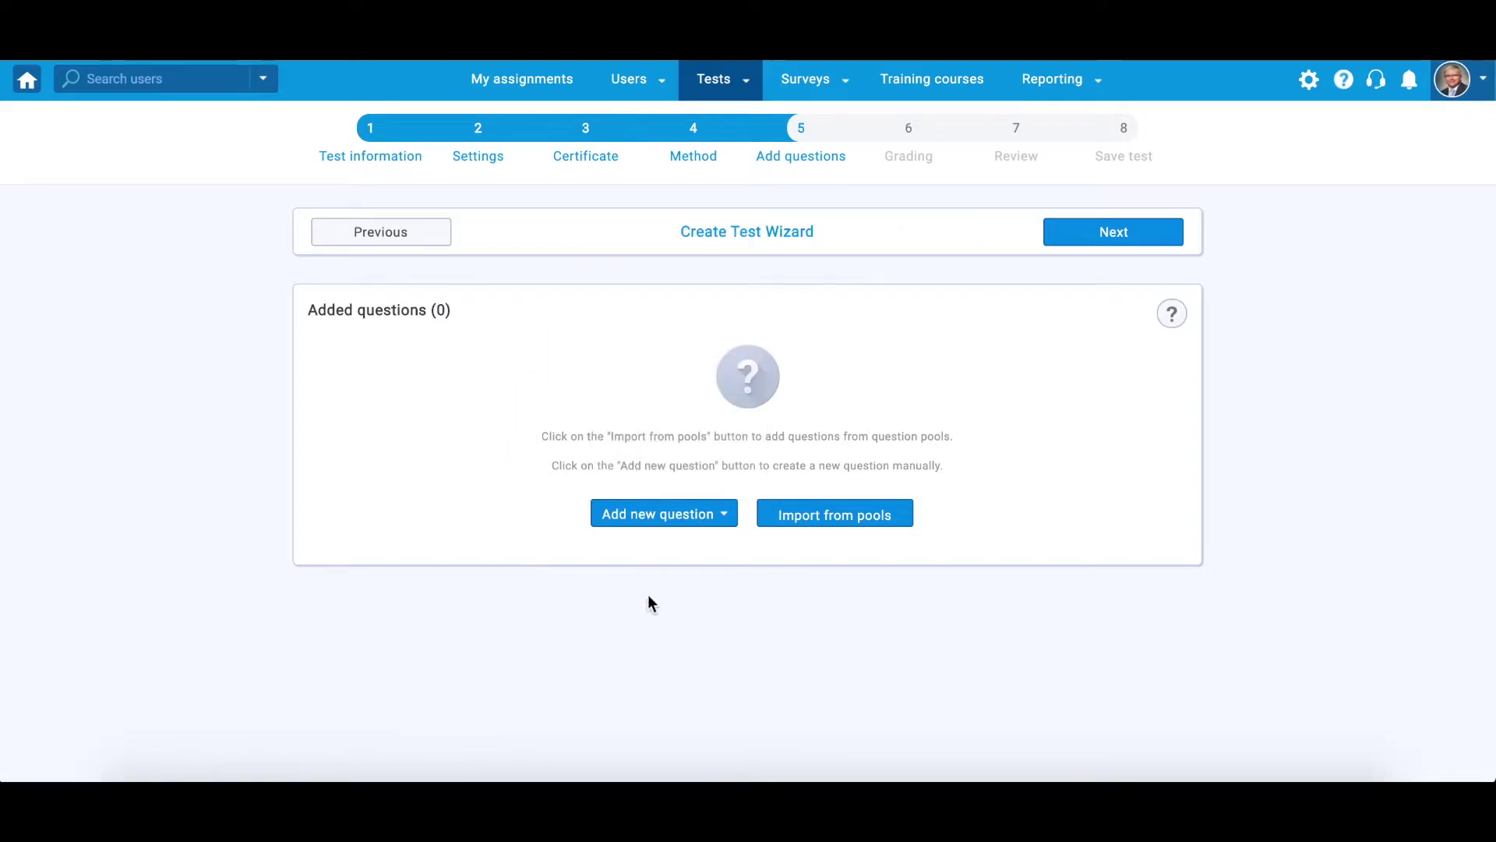
- Import all questions from the IT > Web Development > Java pool into the test and close the import dialog
{"action": "left_click", "coordinate": [879, 520]}
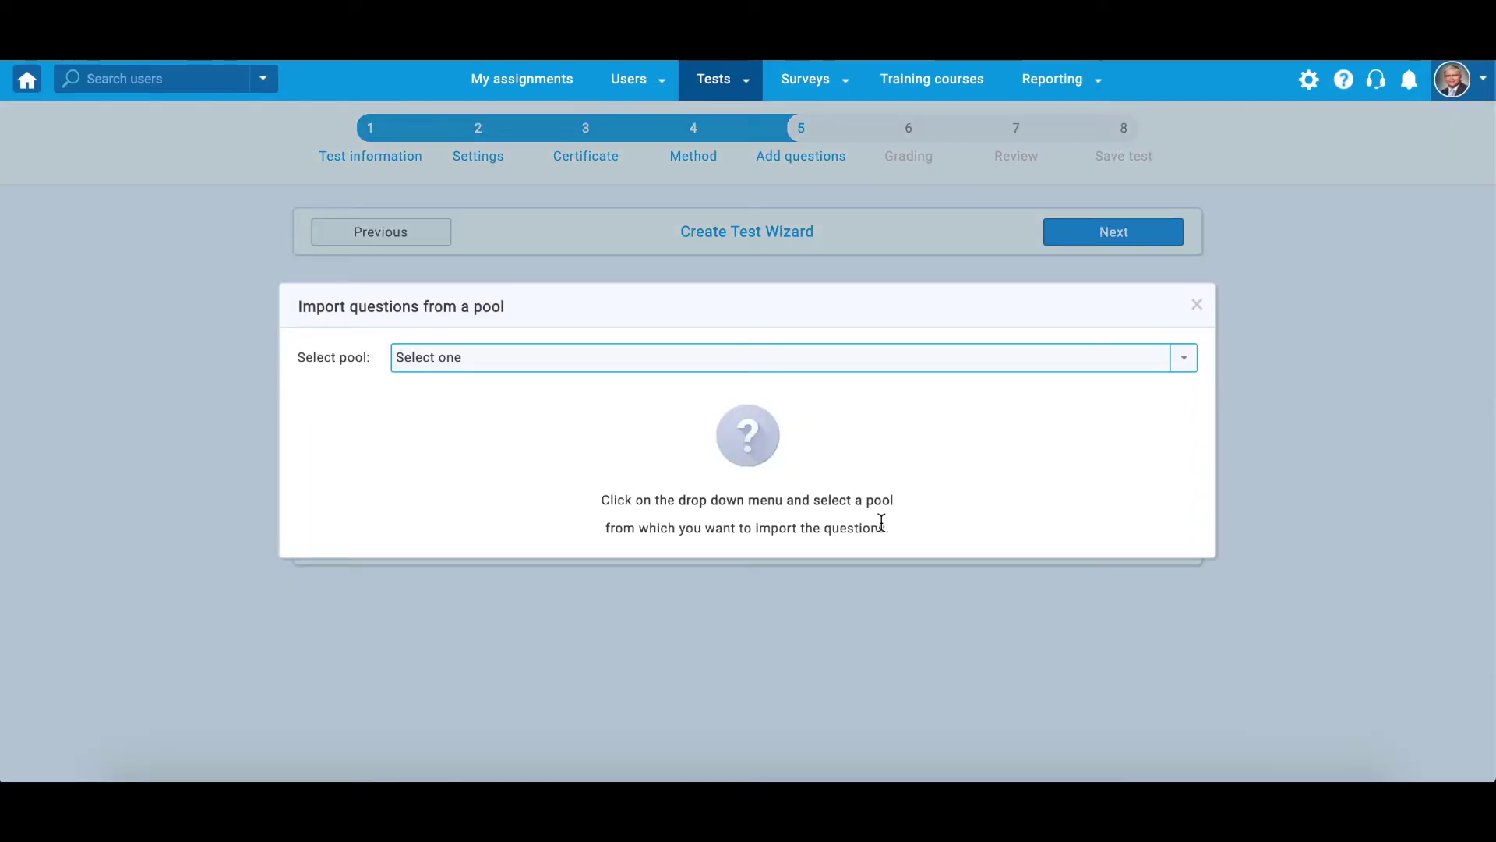
{"action": "left_click", "coordinate": [1018, 361]}
{"action": "scroll", "coordinate": [719, 474], "scroll_direction": "down", "scroll_amount": 6}
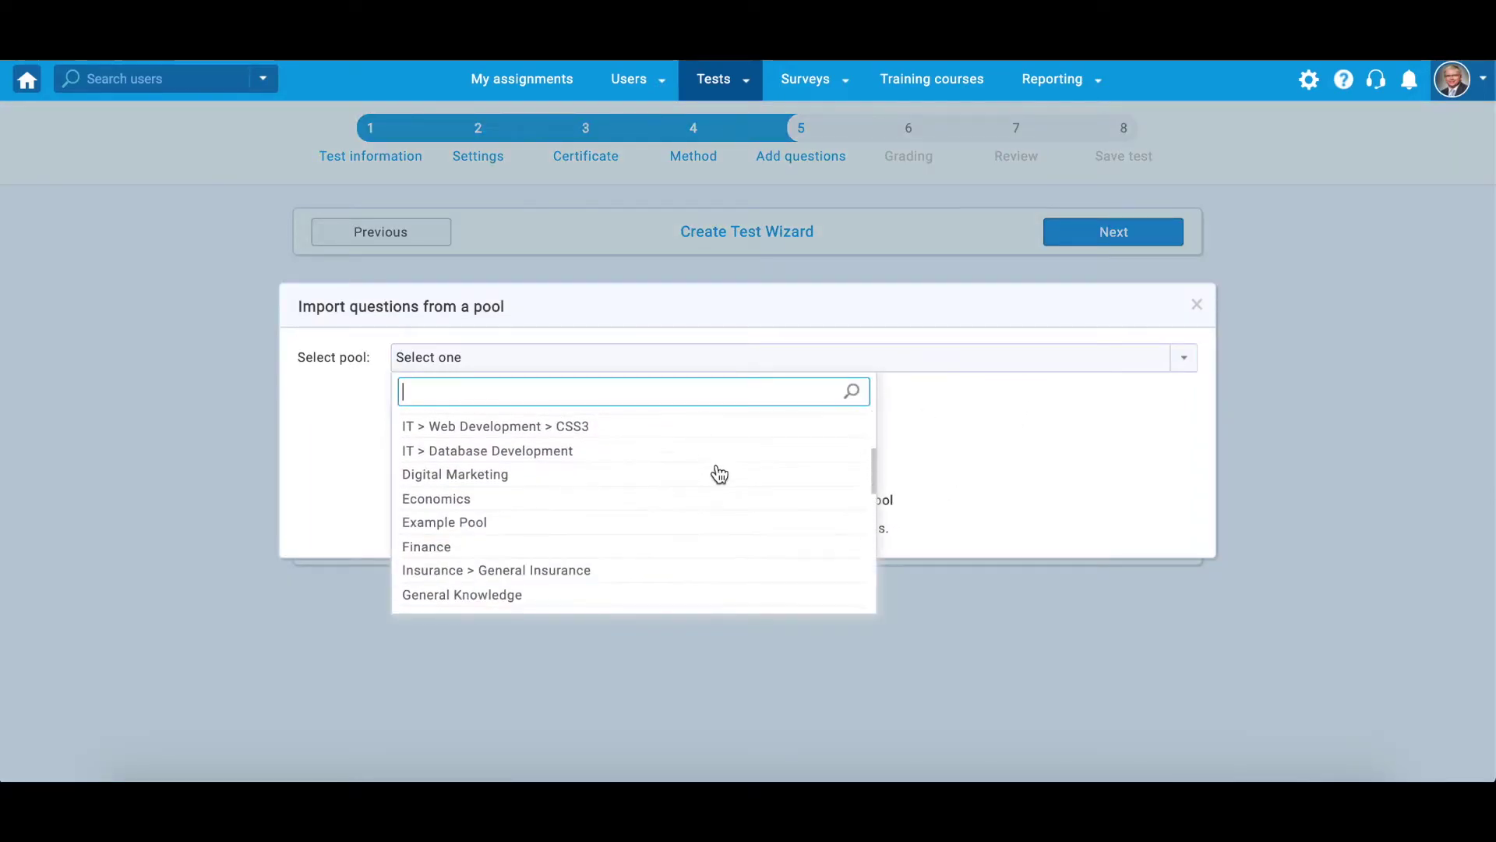
{"action": "scroll", "coordinate": [720, 474], "scroll_direction": "down", "scroll_amount": 2}
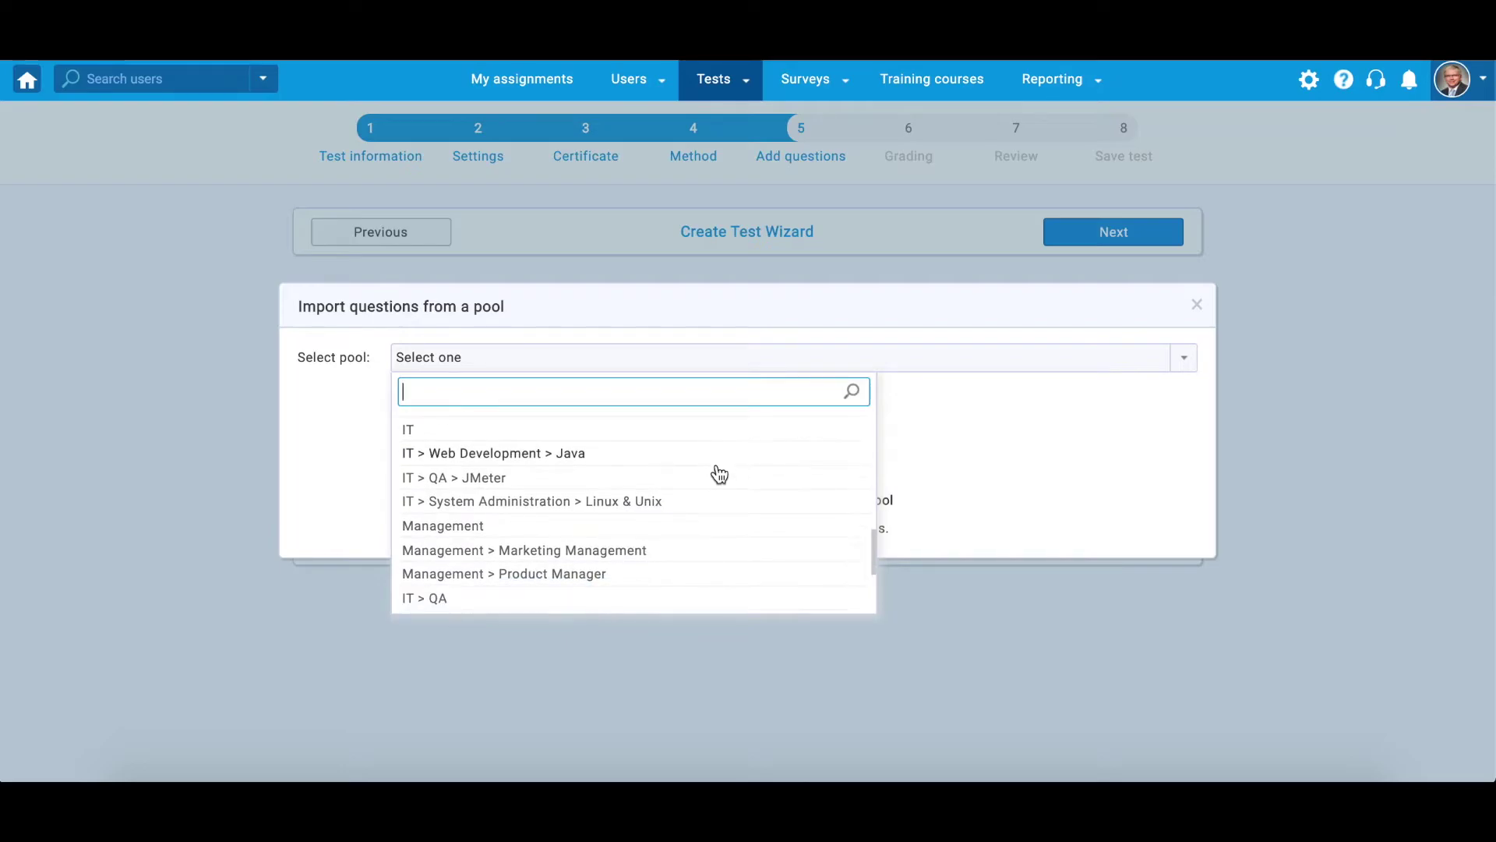
{"action": "left_click", "coordinate": [559, 453]}
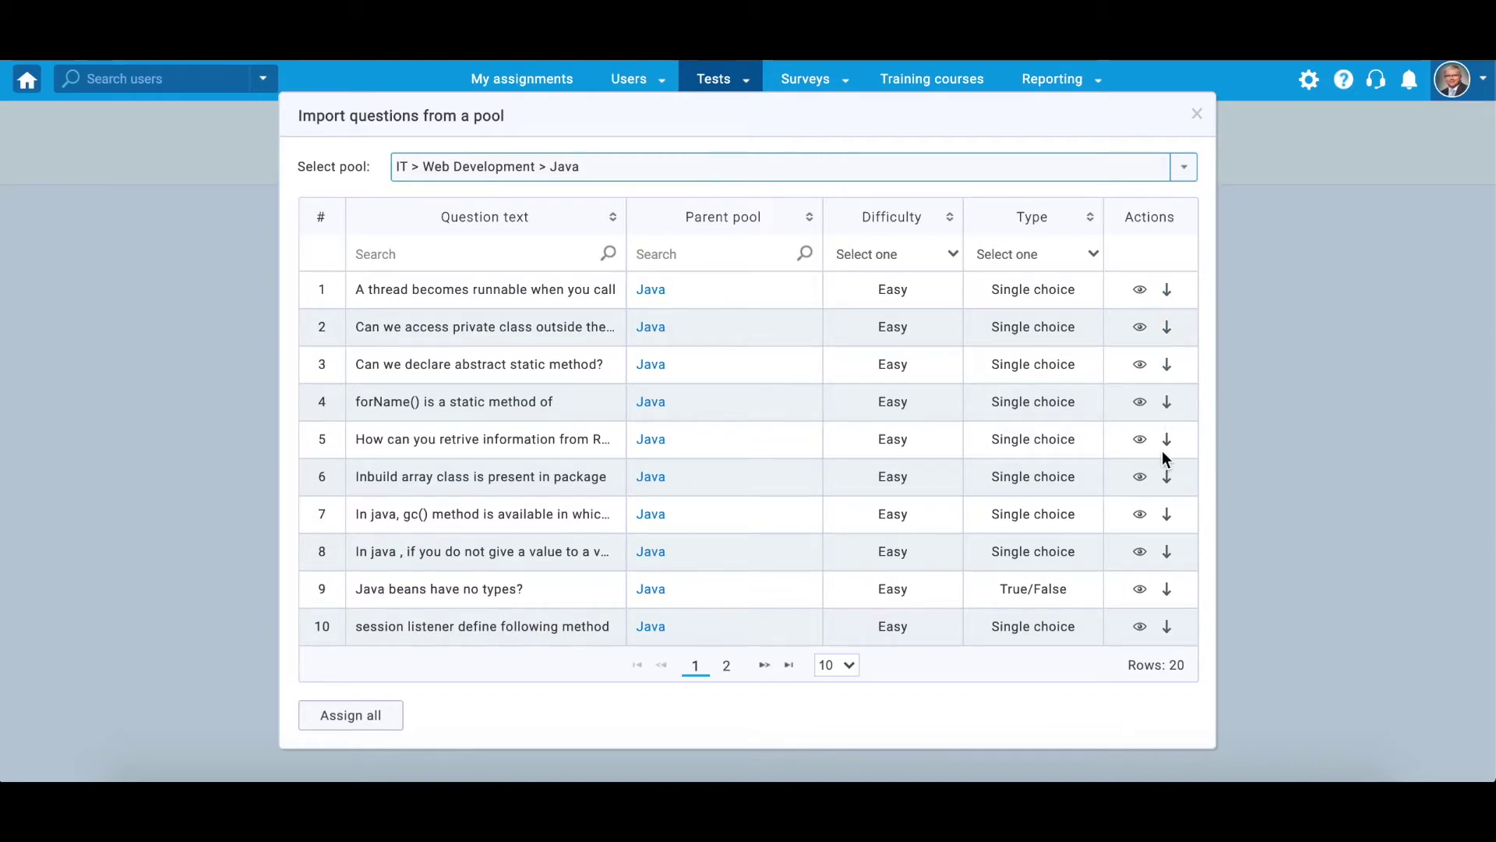
{"action": "left_click", "coordinate": [365, 721]}
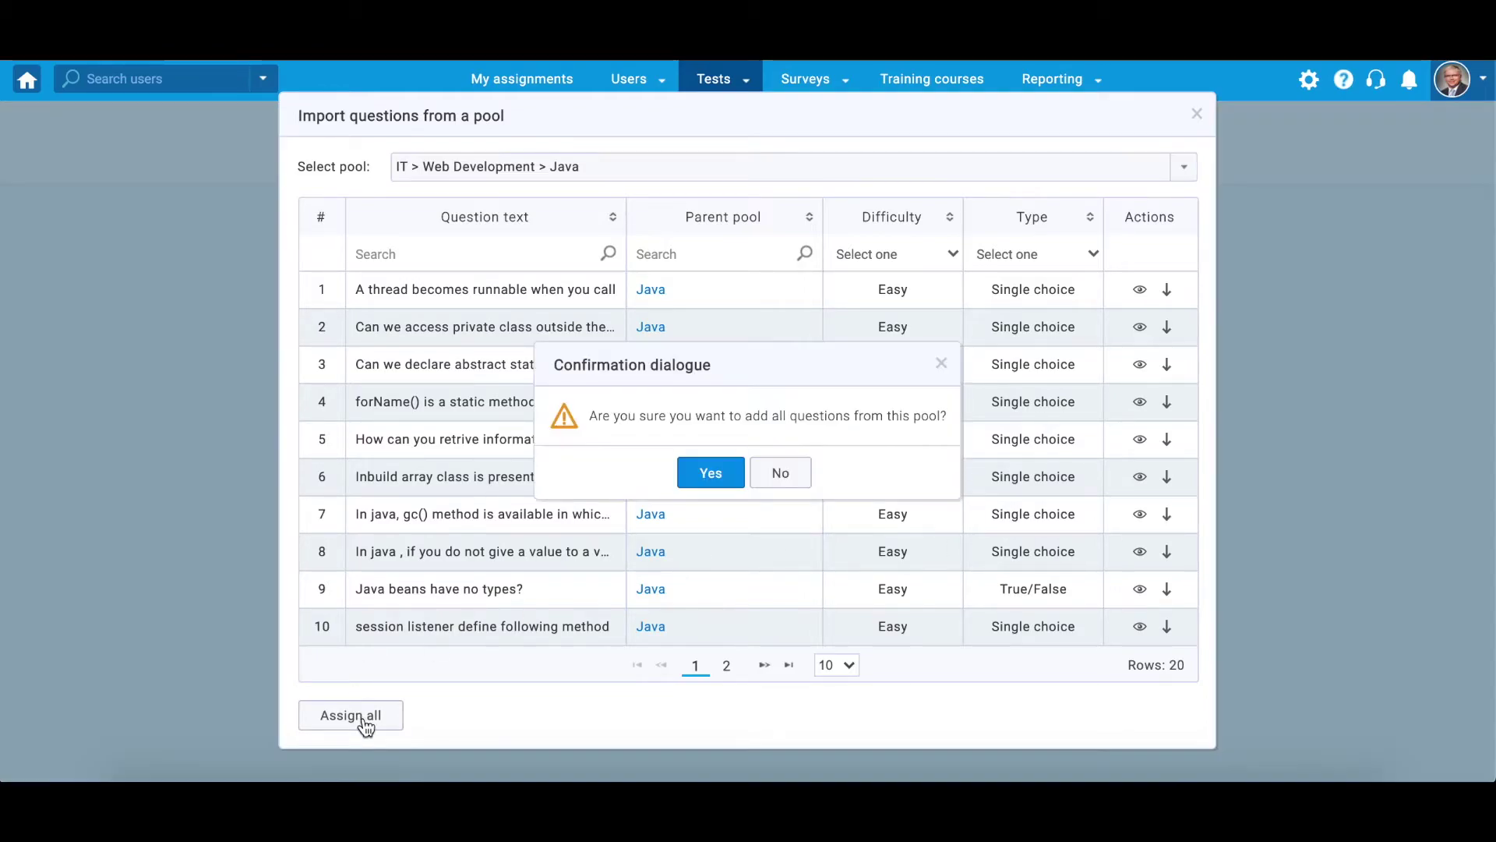
{"action": "left_click", "coordinate": [709, 477]}
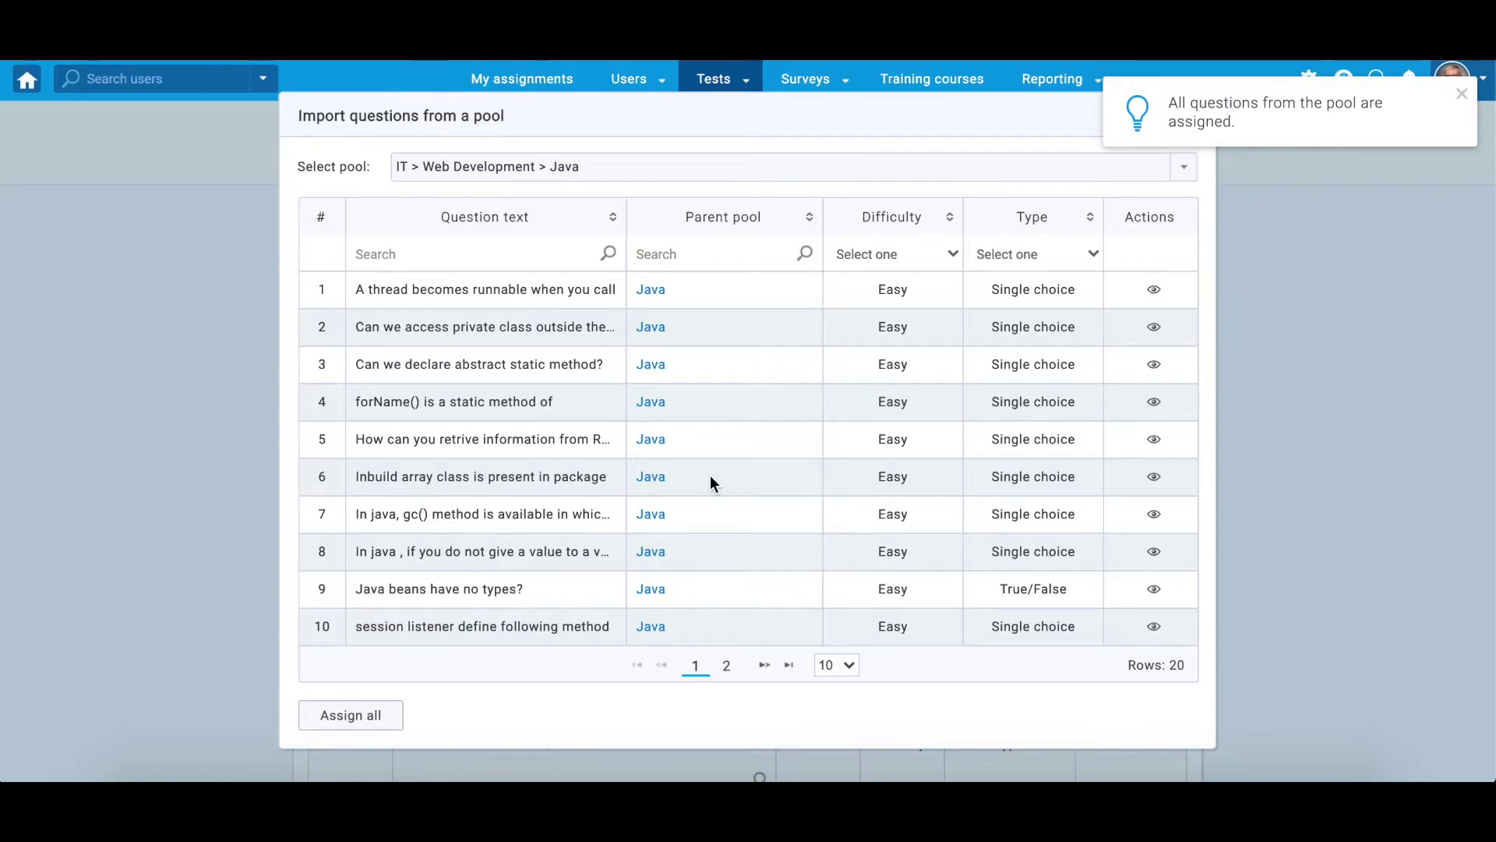
{"action": "left_click", "coordinate": [1461, 95]}
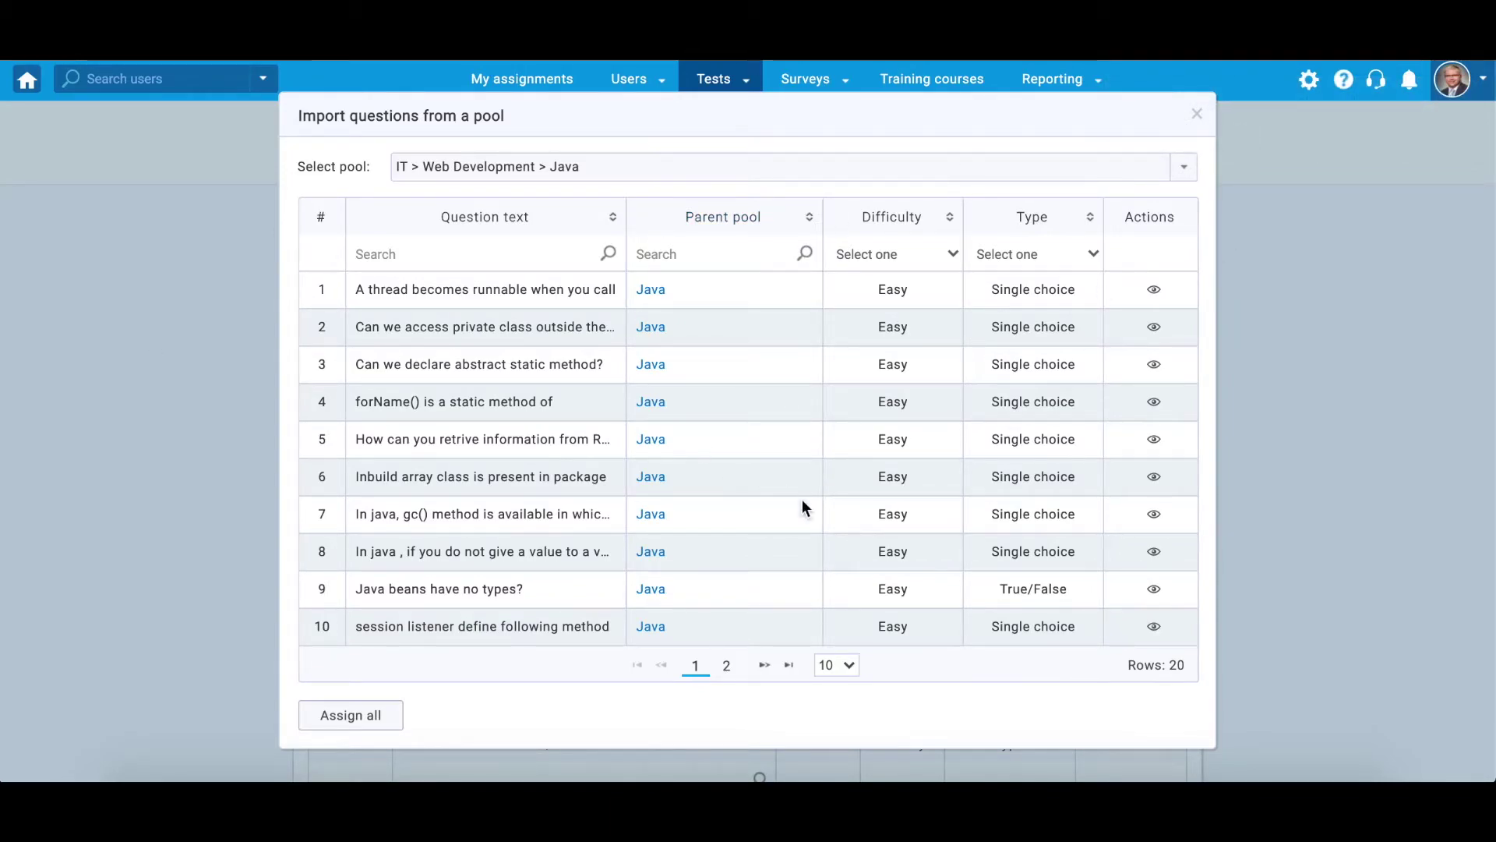
{"action": "left_click", "coordinate": [1198, 116]}
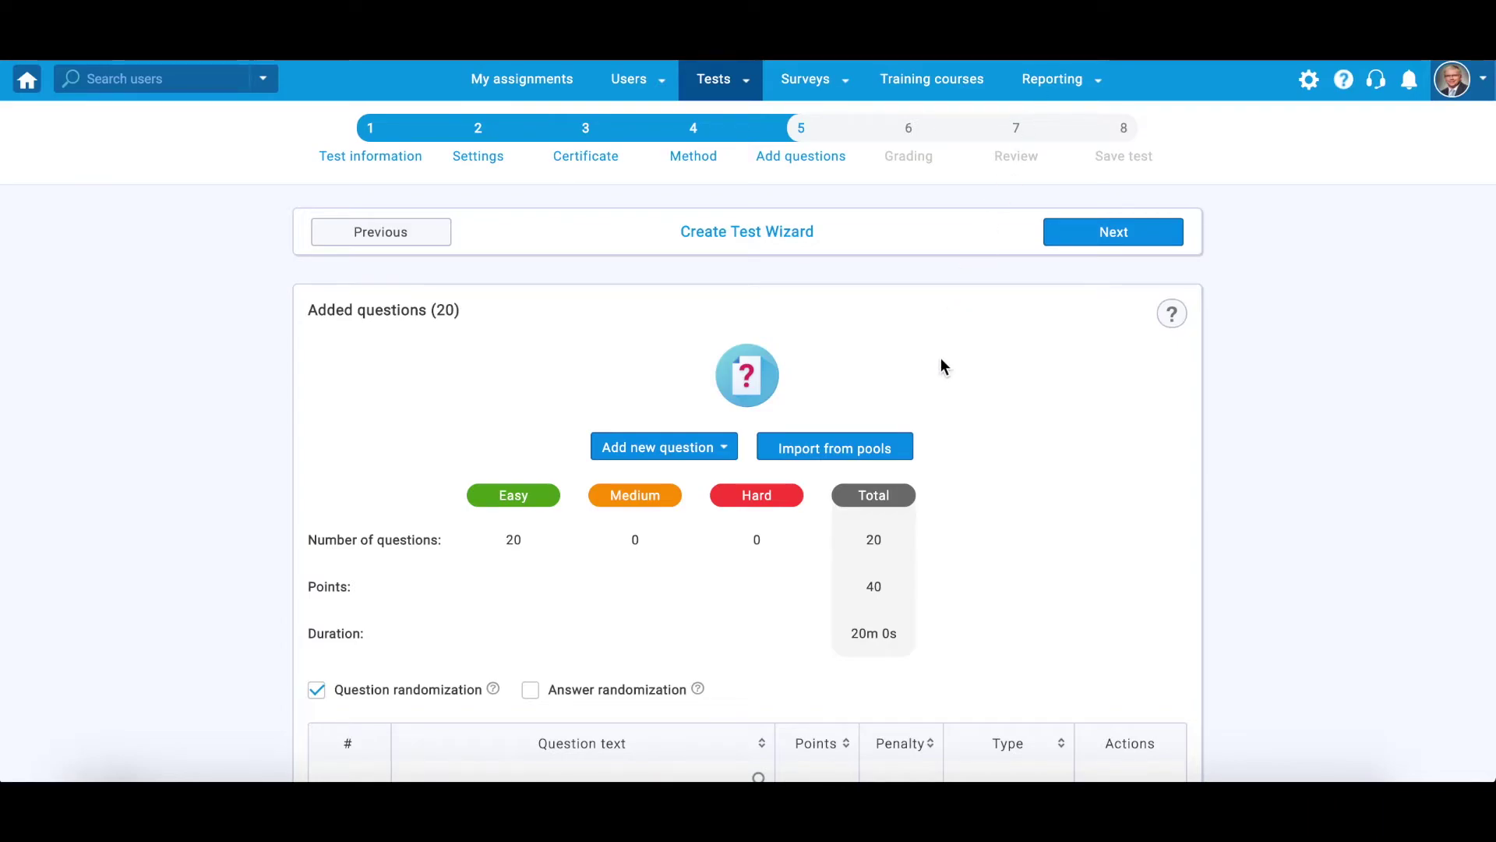
- Review the added questions summary, the randomization options and the question list with its points, penalties and types
{"action": "scroll", "coordinate": [941, 364], "scroll_direction": "down", "scroll_amount": 2}
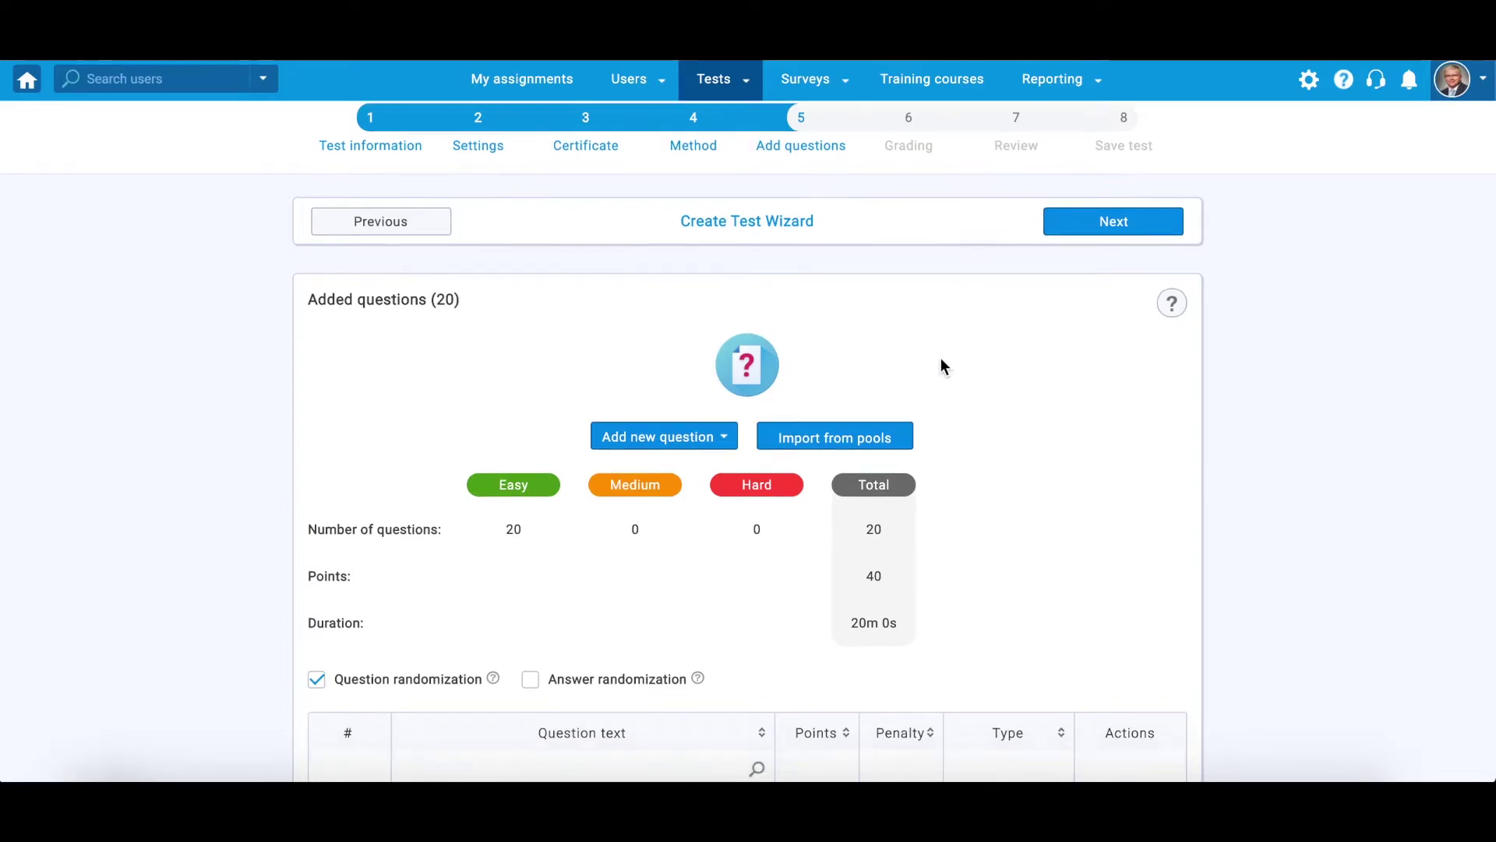
{"action": "scroll", "coordinate": [939, 364], "scroll_direction": "down", "scroll_amount": 1}
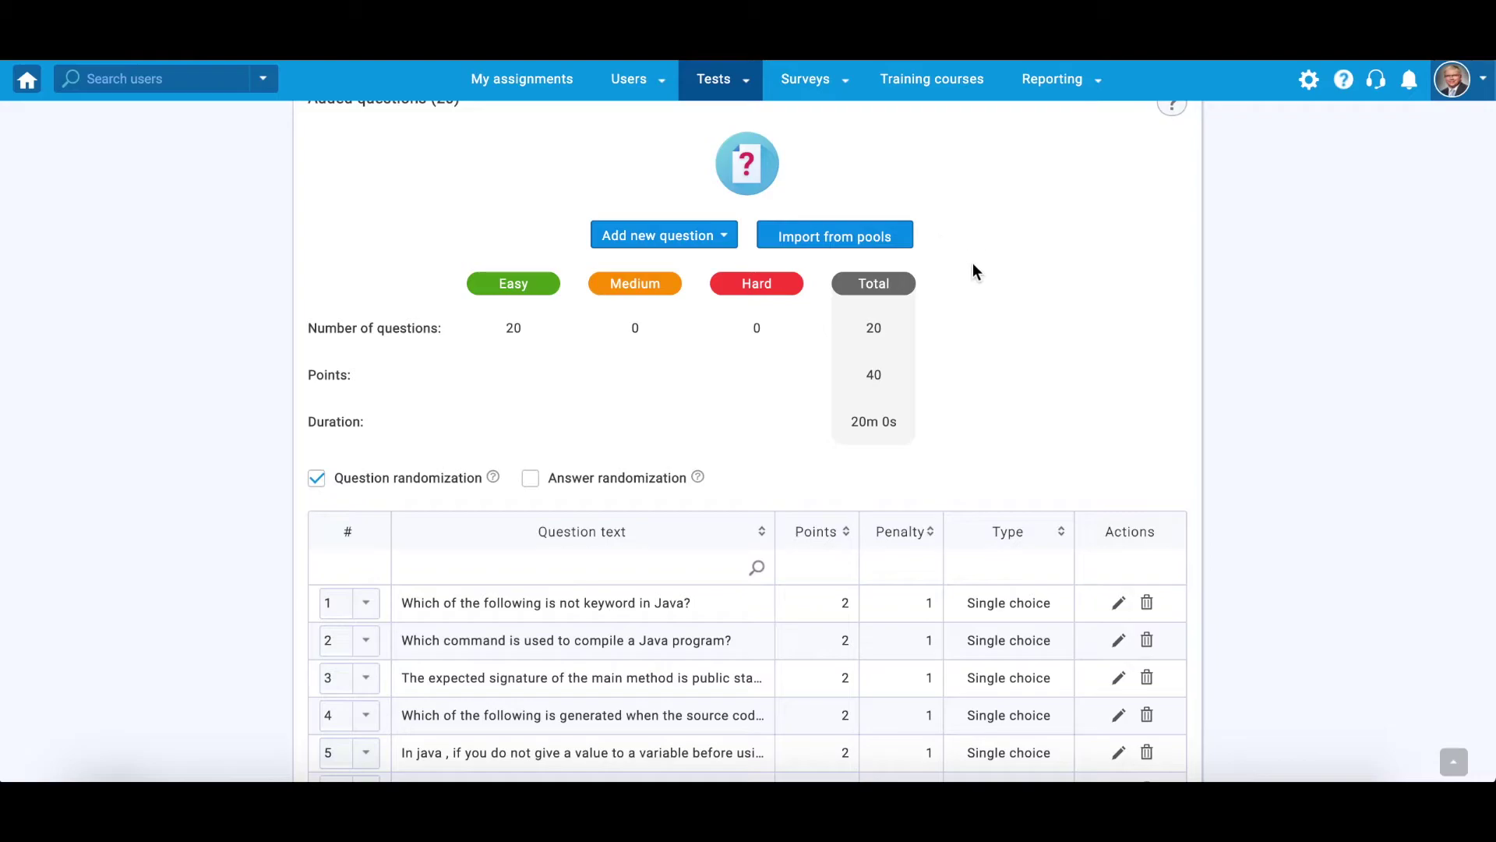
{"action": "scroll", "coordinate": [990, 289], "scroll_direction": "down", "scroll_amount": 2}
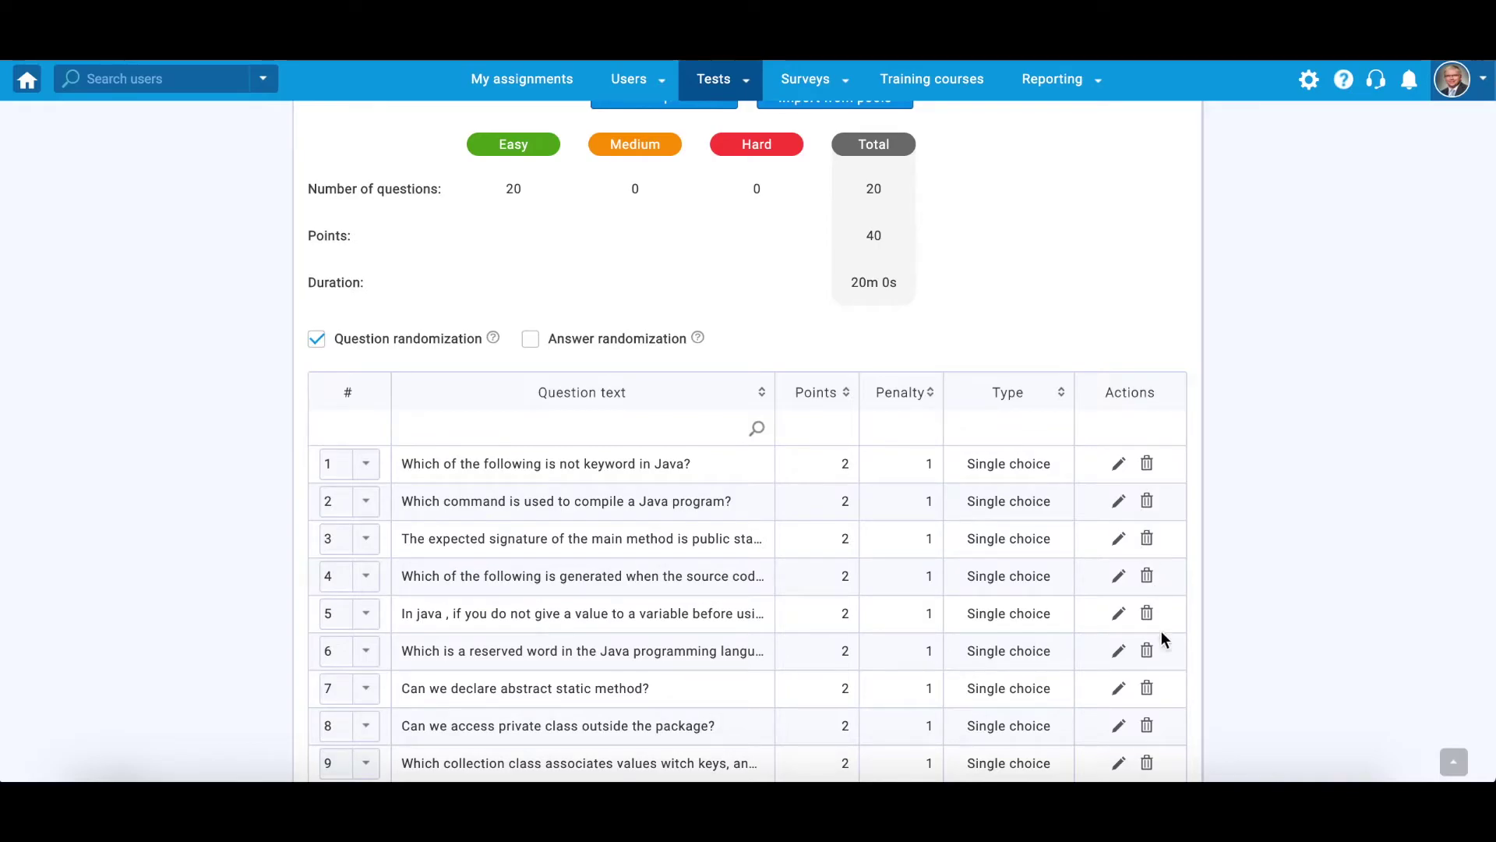
{"action": "scroll", "coordinate": [1171, 729], "scroll_direction": "up", "scroll_amount": 3}
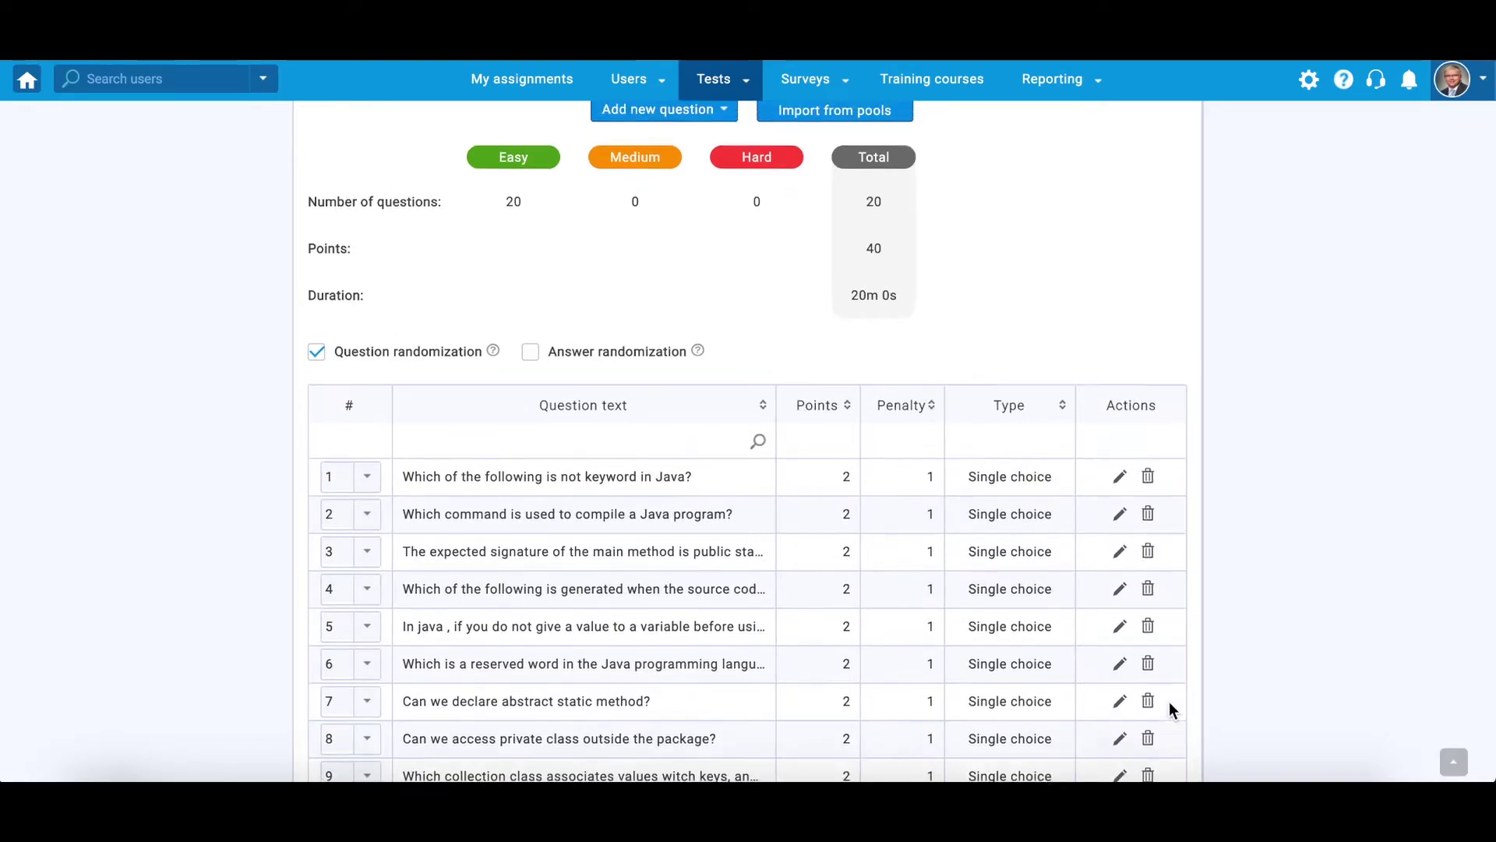
- Continue to the grading stage and check the passing mark settings for the entire test
{"action": "scroll", "coordinate": [1167, 689], "scroll_direction": "up", "scroll_amount": 2}
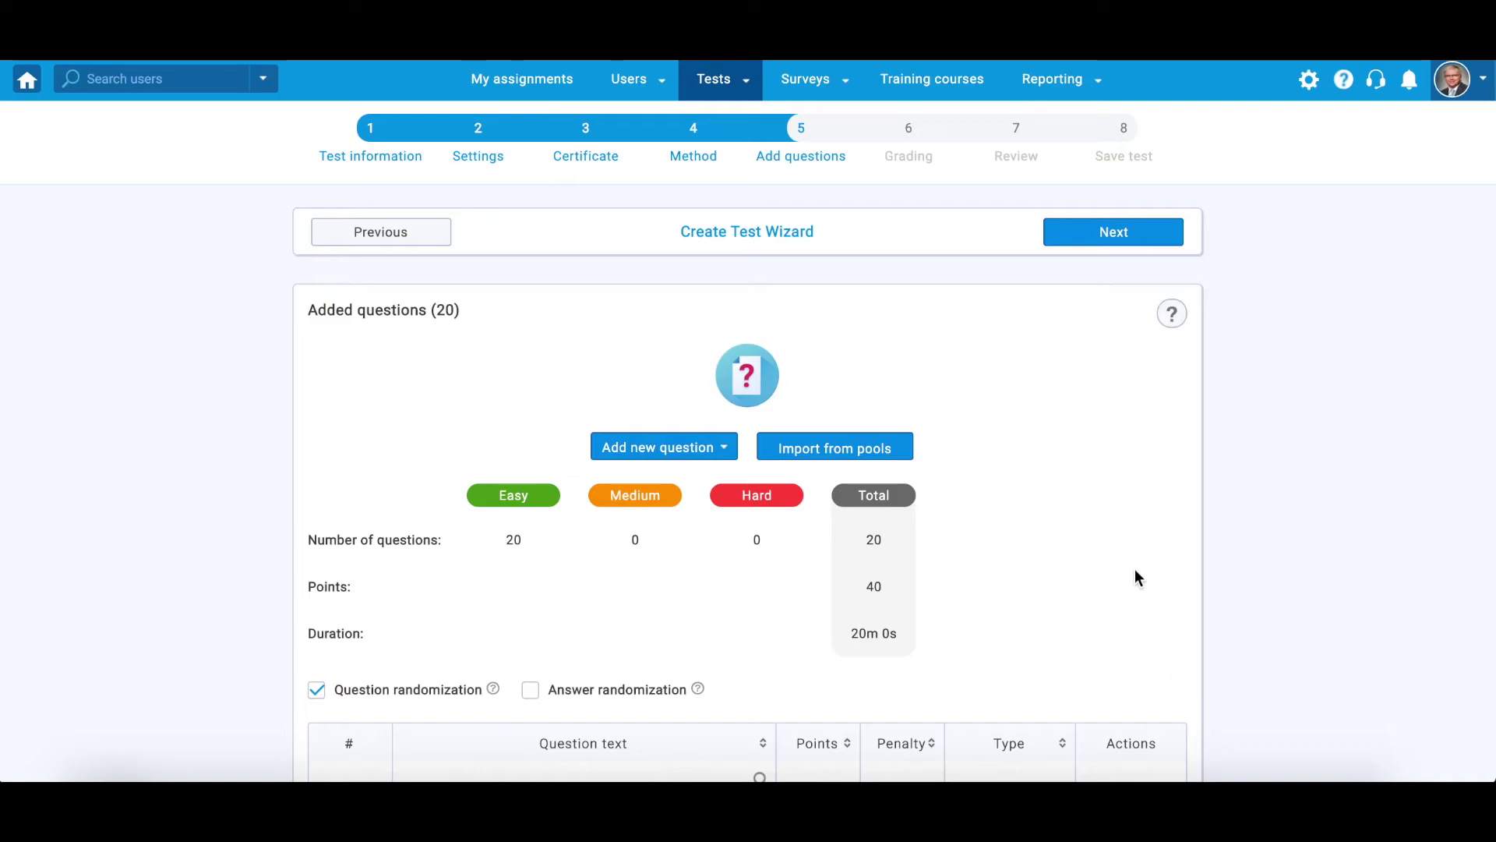
{"action": "left_click", "coordinate": [1112, 245]}
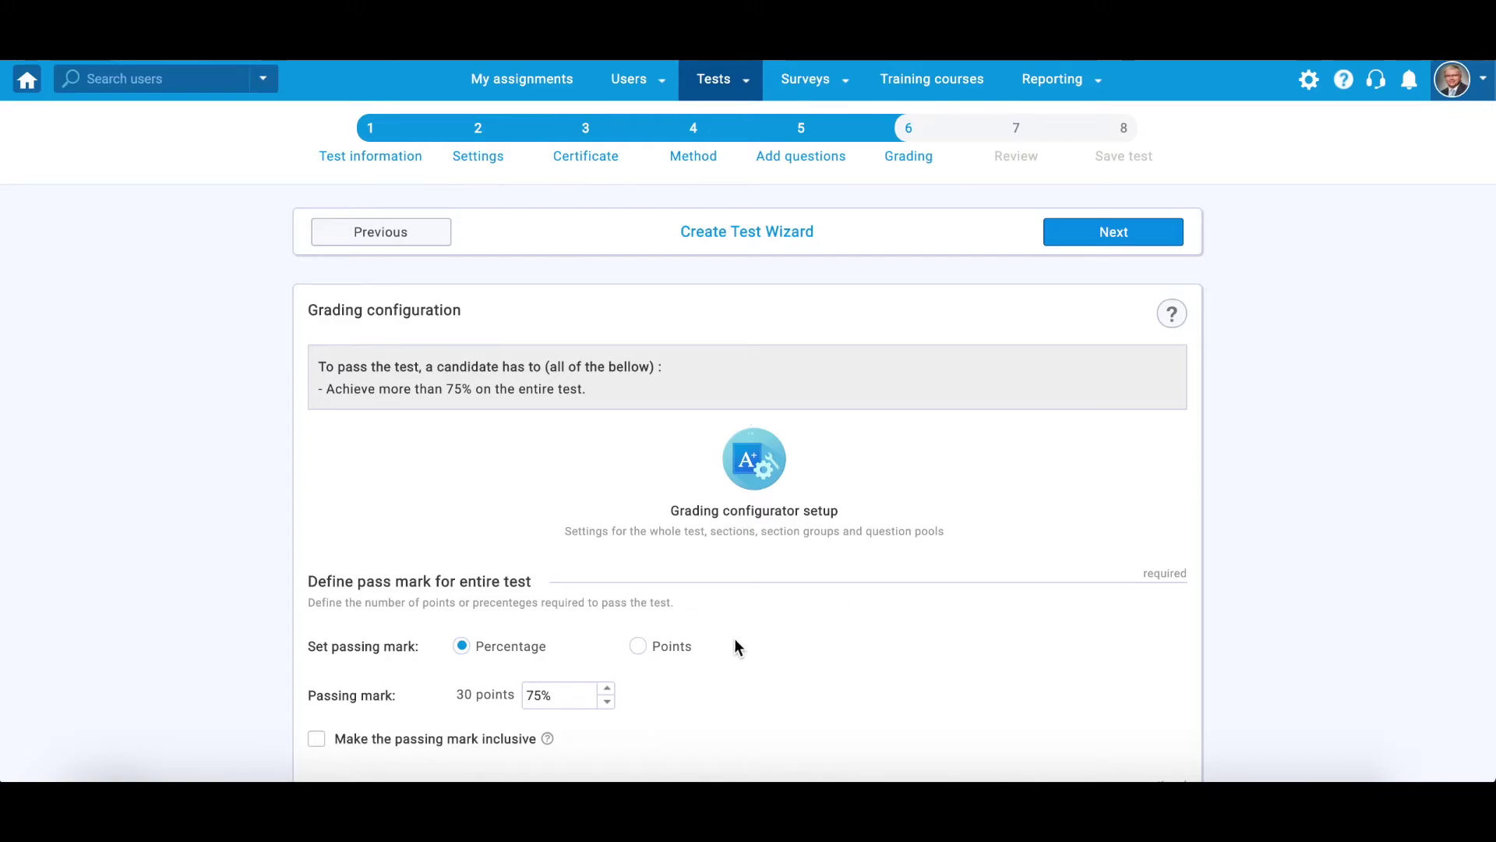
{"action": "scroll", "coordinate": [668, 699], "scroll_direction": "down", "scroll_amount": 1}
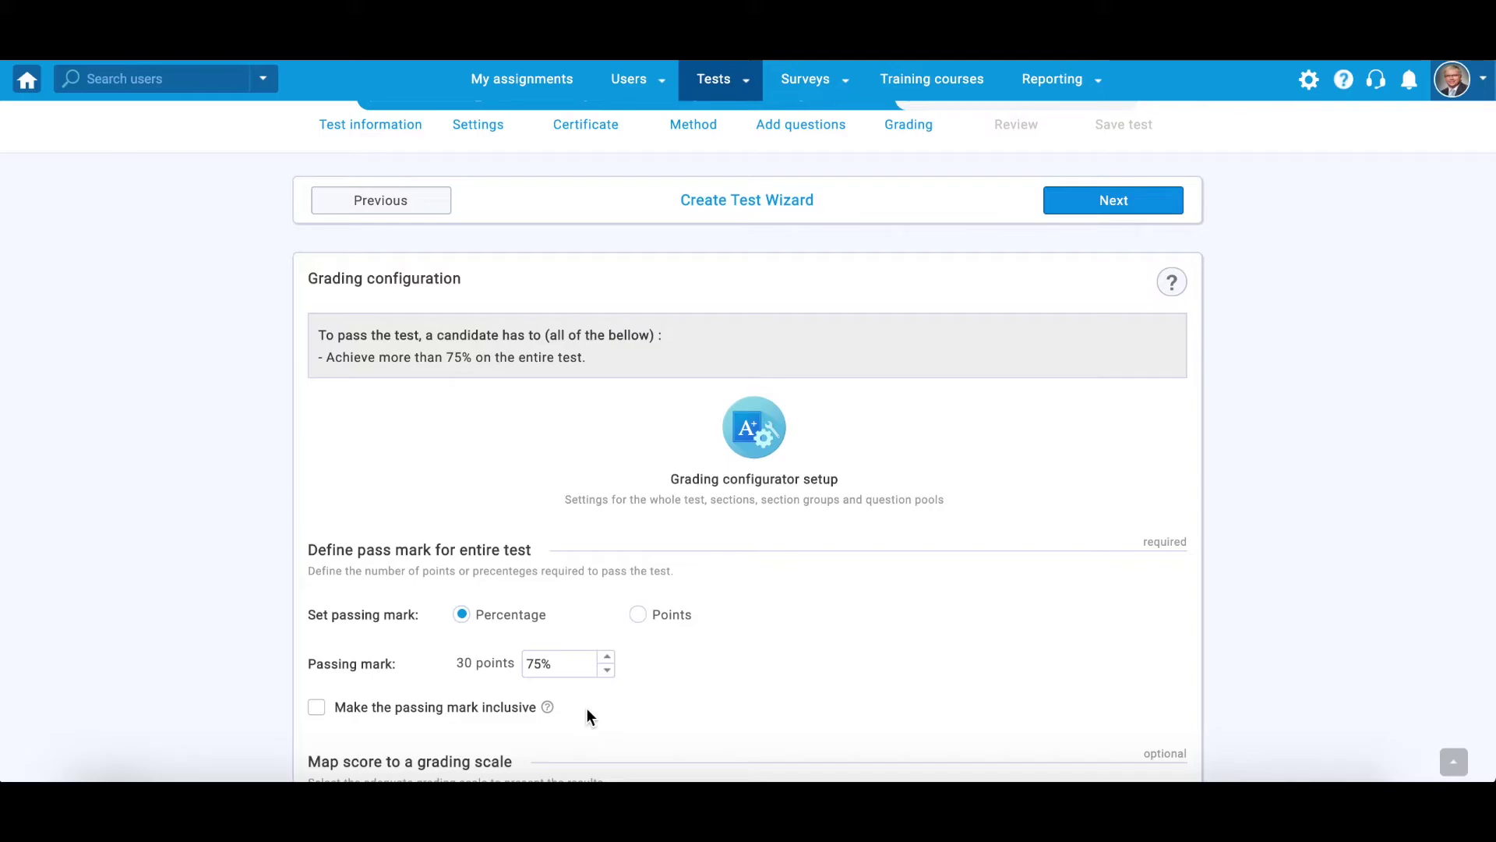
{"action": "scroll", "coordinate": [587, 710], "scroll_direction": "down", "scroll_amount": 1}
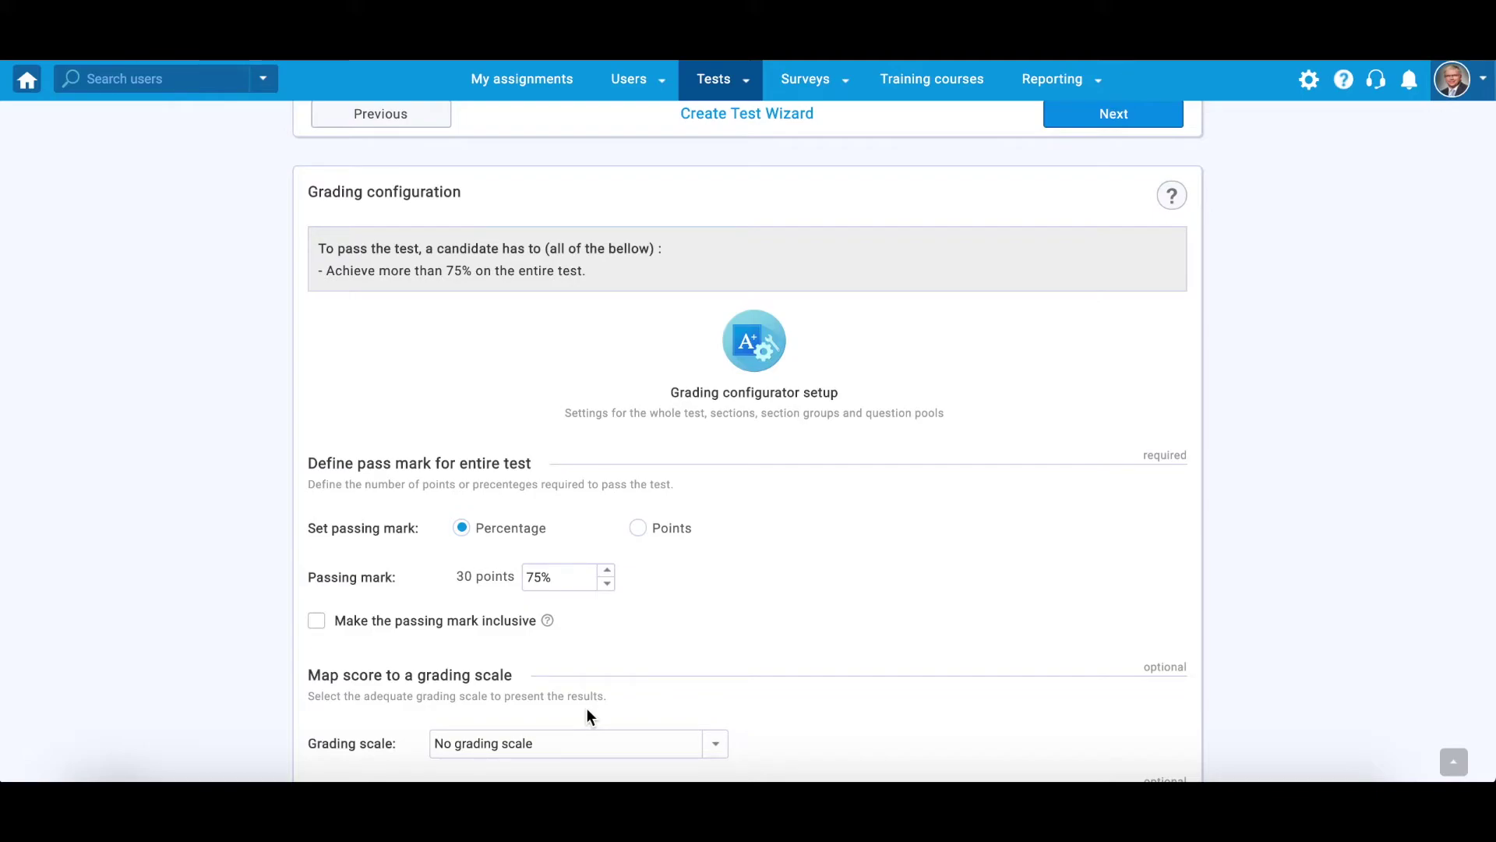
- Look through the available grading scales, keep No grading scale, and continue to the test review
{"action": "left_click", "coordinate": [649, 747]}
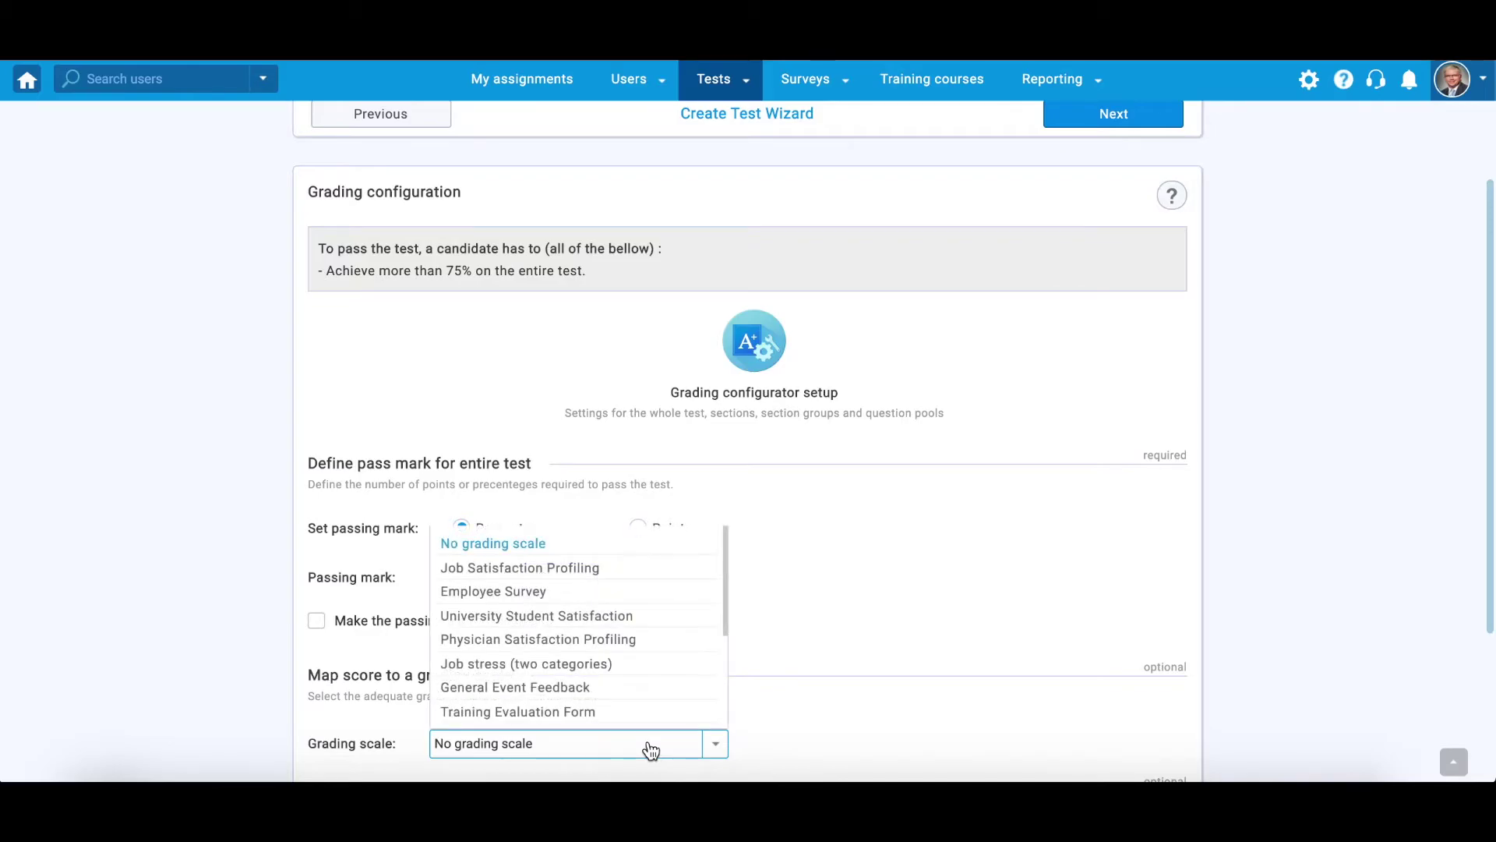
{"action": "scroll", "coordinate": [635, 647], "scroll_direction": "down", "scroll_amount": 2}
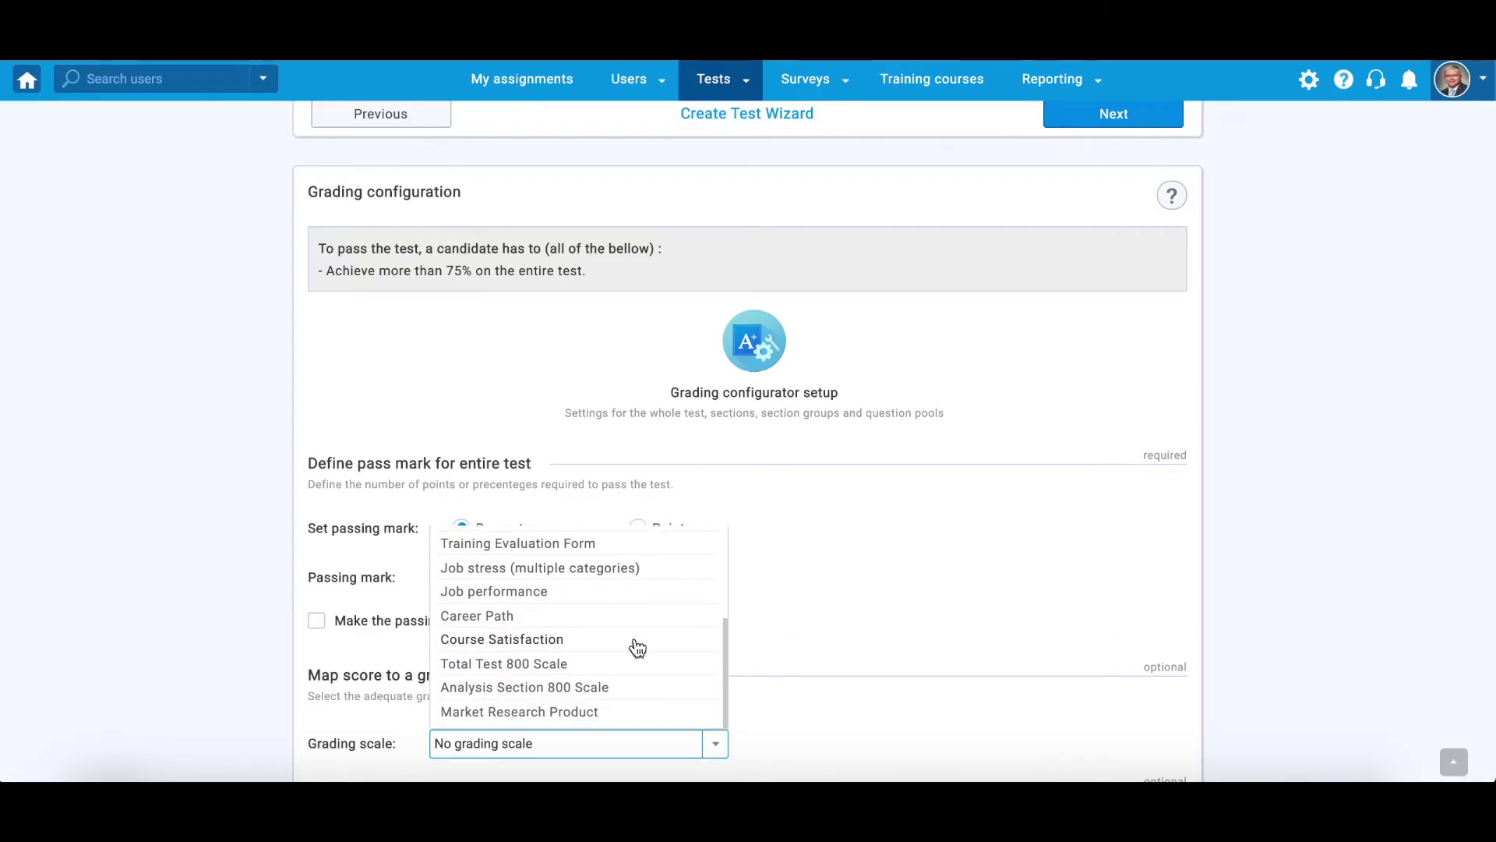
{"action": "scroll", "coordinate": [636, 647], "scroll_direction": "up", "scroll_amount": 2}
{"action": "left_click", "coordinate": [858, 628]}
{"action": "scroll", "coordinate": [858, 626], "scroll_direction": "up", "scroll_amount": 1}
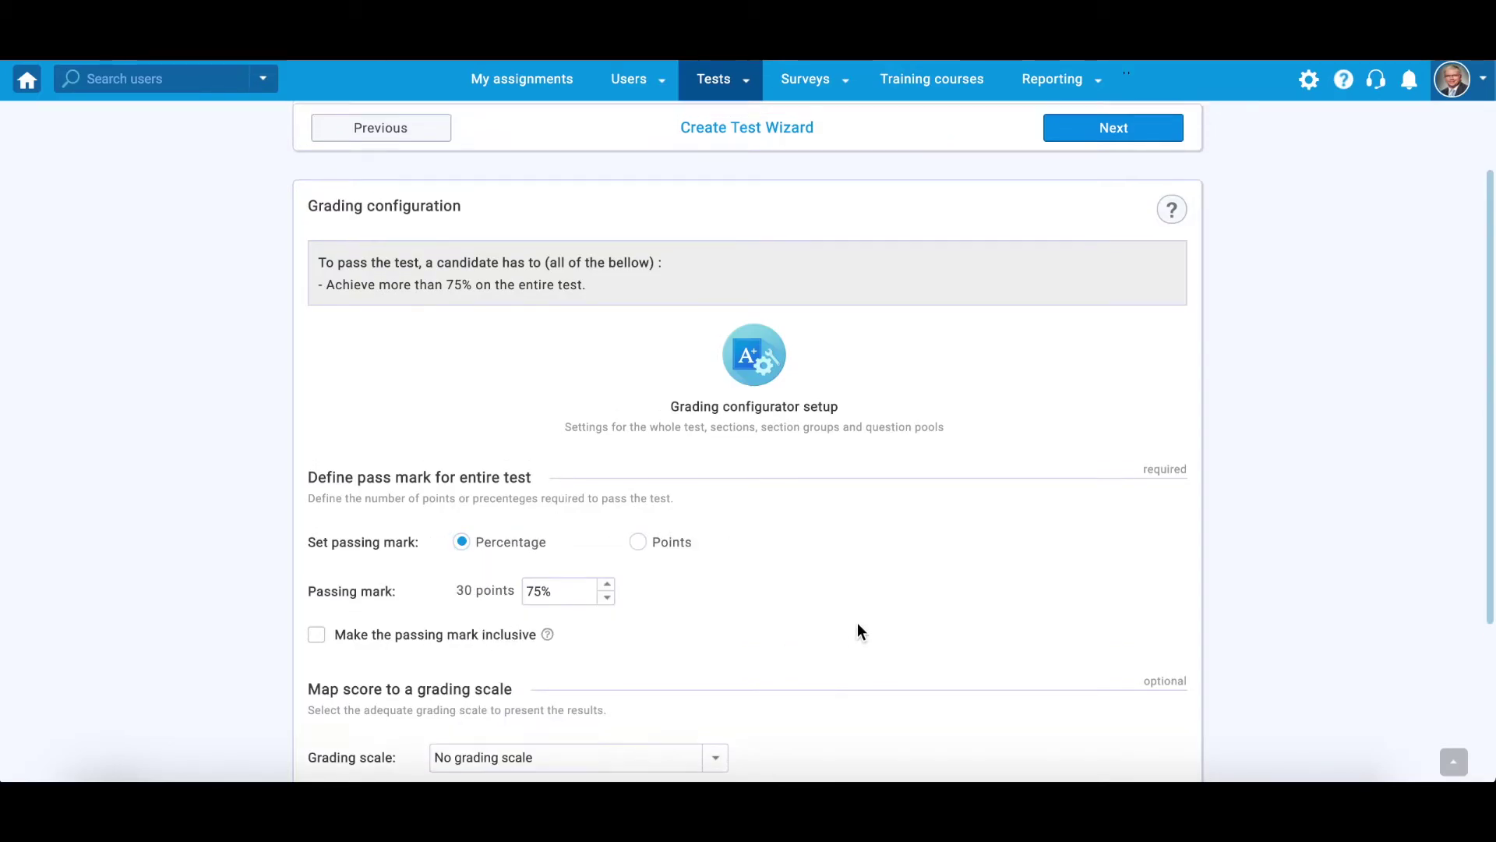
{"action": "scroll", "coordinate": [857, 629], "scroll_direction": "up", "scroll_amount": 2}
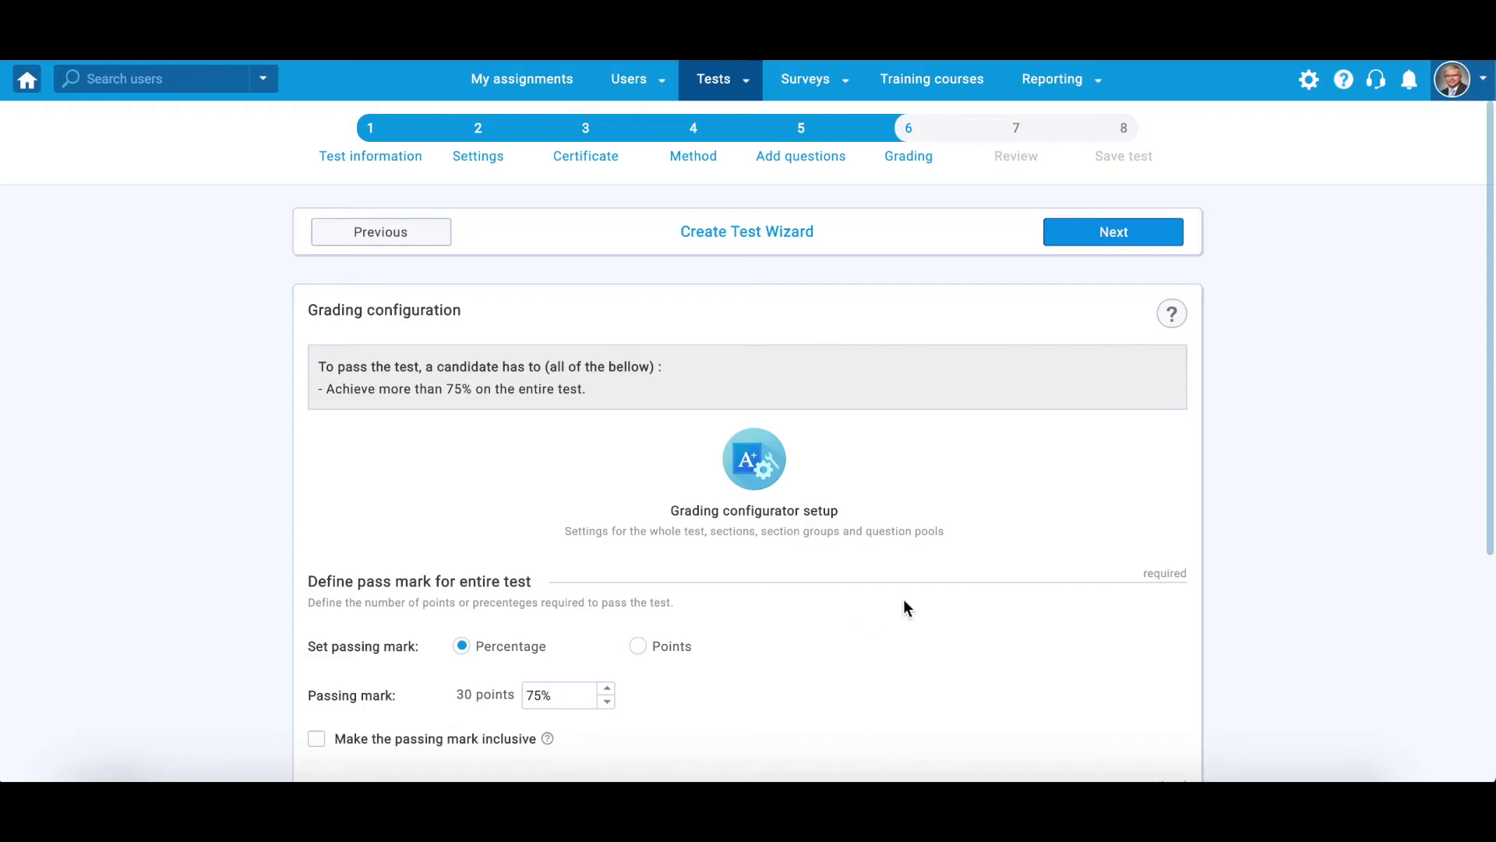
{"action": "left_click", "coordinate": [1101, 233]}
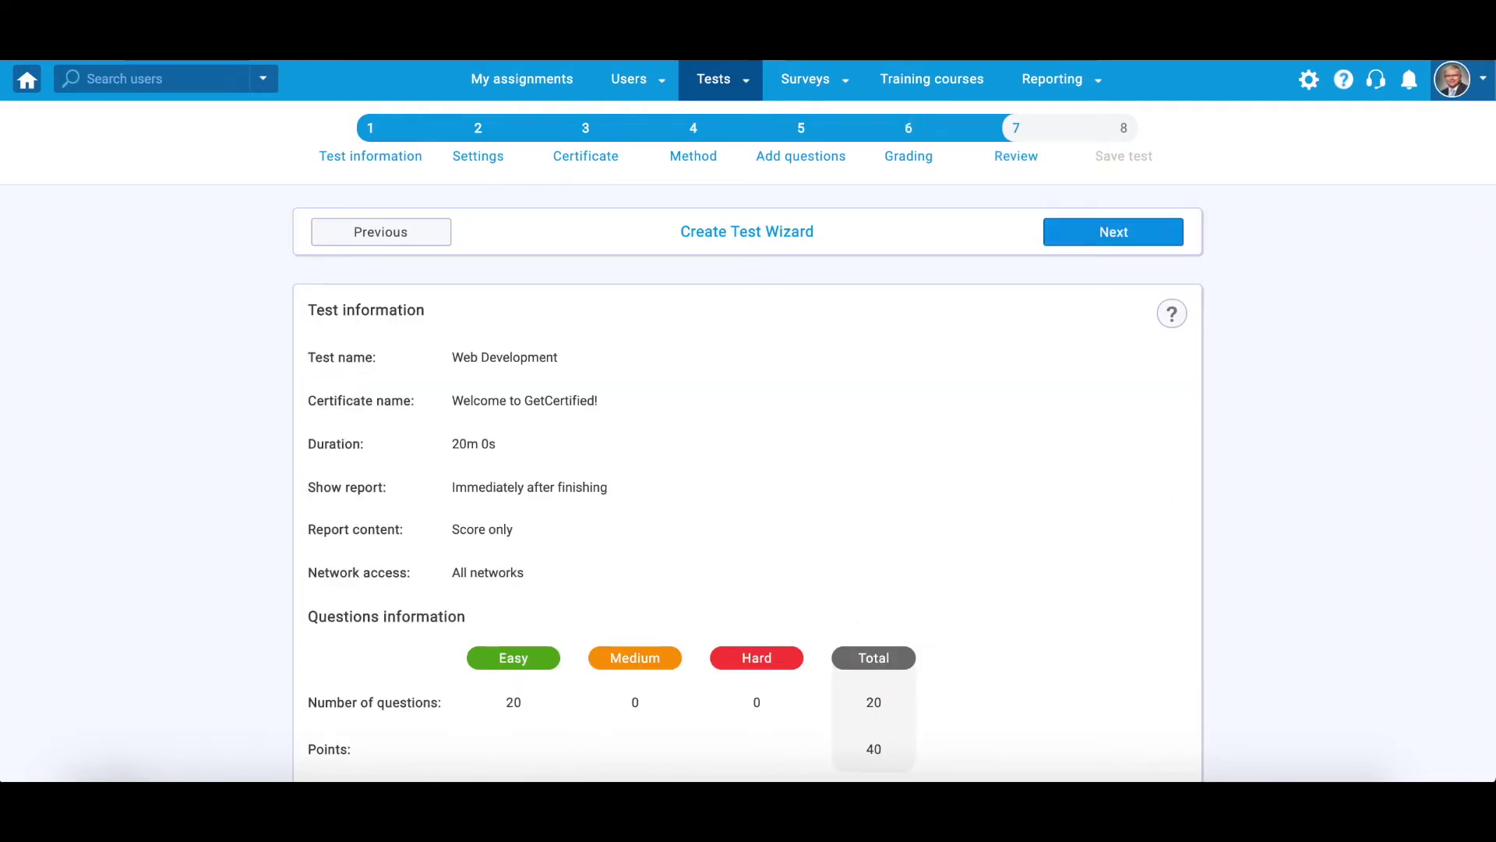
- Review the test information and question list, and finish the wizard to save the Web Development test
{"action": "scroll", "coordinate": [938, 355], "scroll_direction": "down", "scroll_amount": 6}
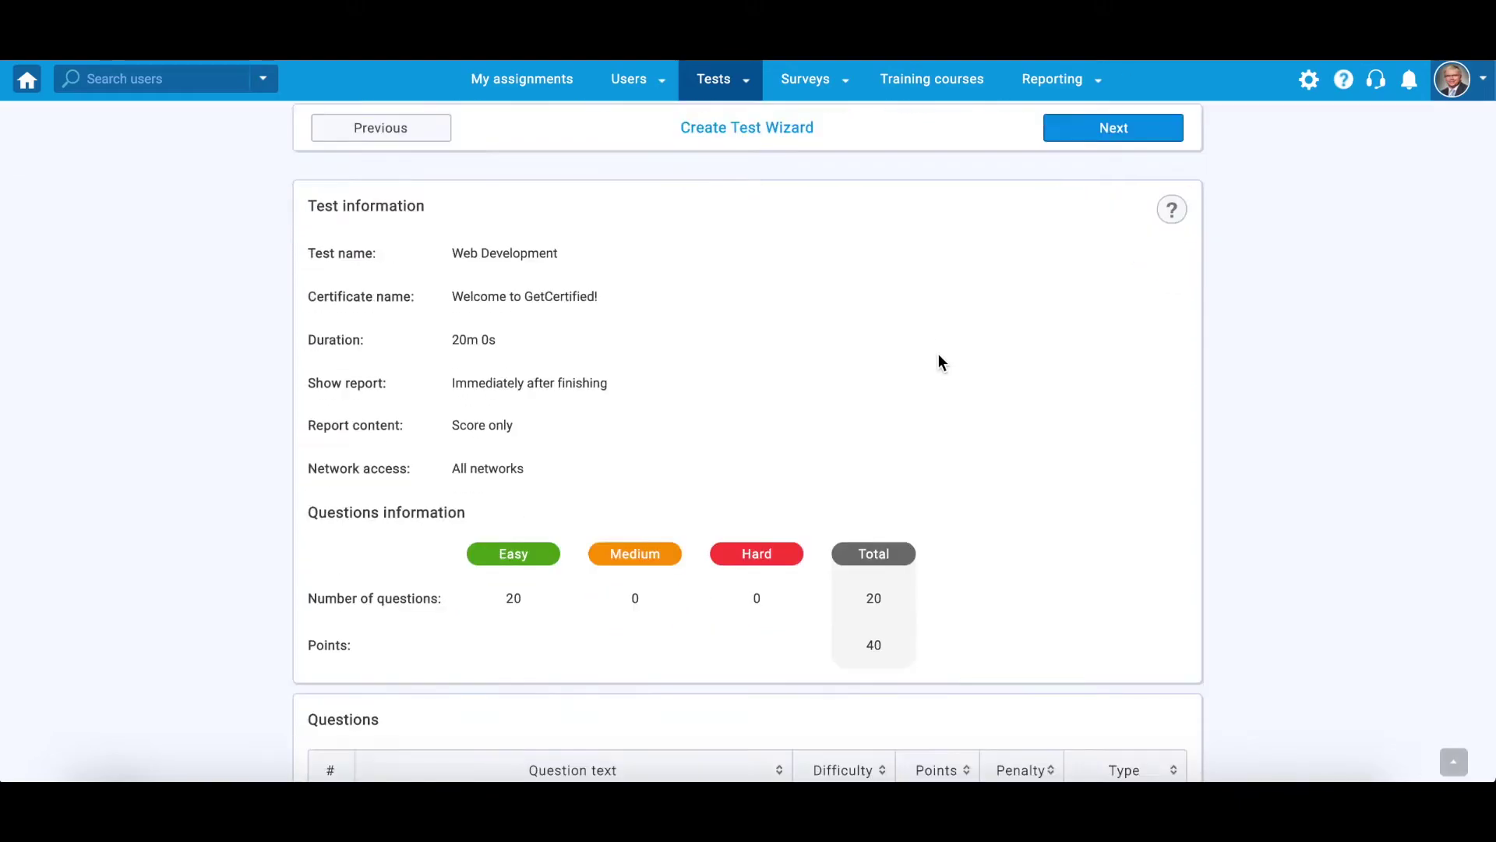
{"action": "scroll", "coordinate": [938, 360], "scroll_direction": "down", "scroll_amount": 1}
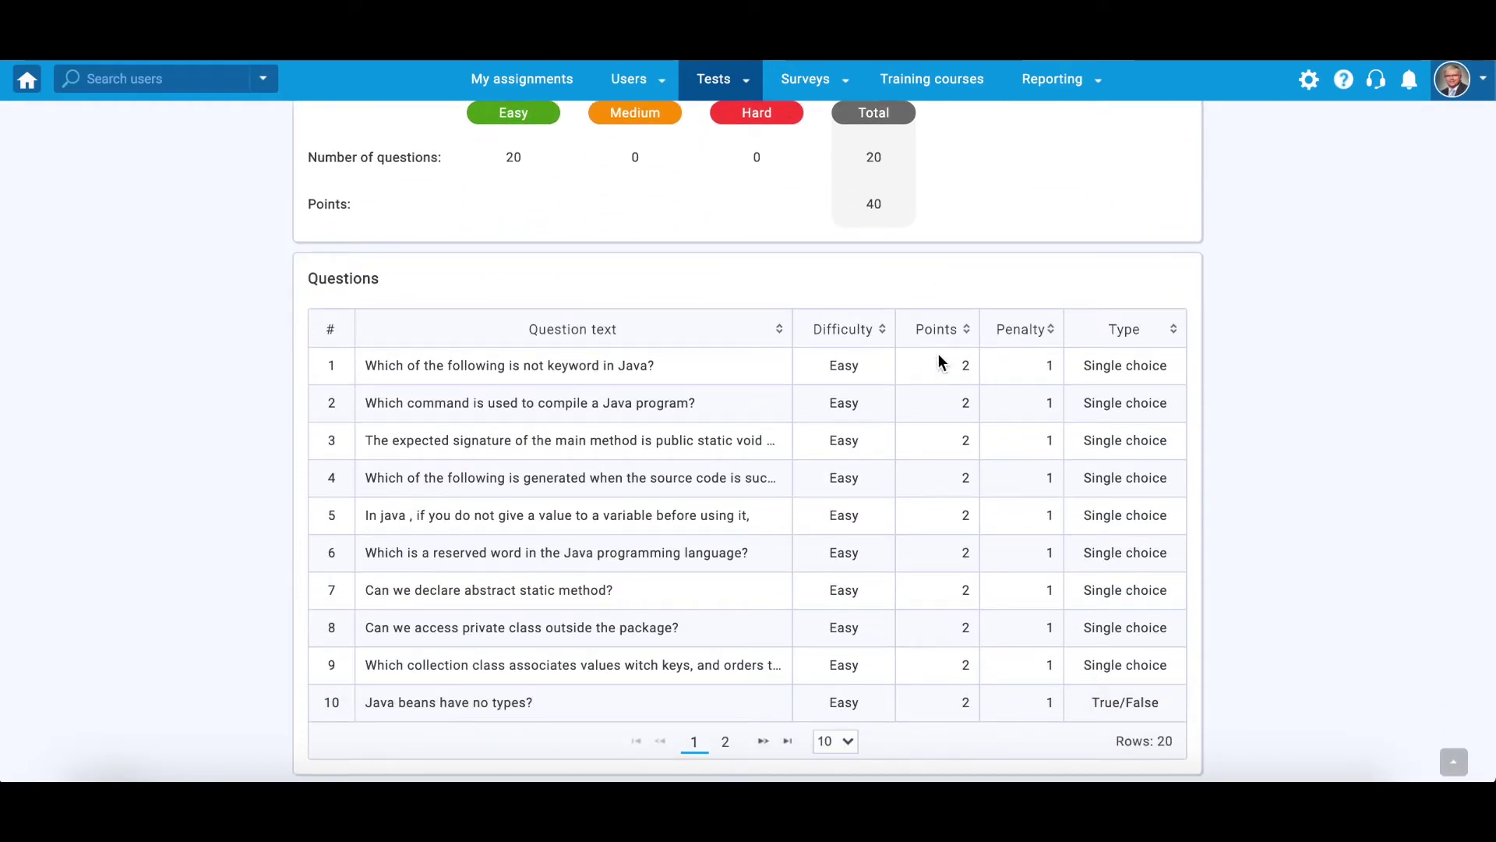
{"action": "scroll", "coordinate": [938, 359], "scroll_direction": "up", "scroll_amount": 8}
{"action": "left_click", "coordinate": [1094, 218]}
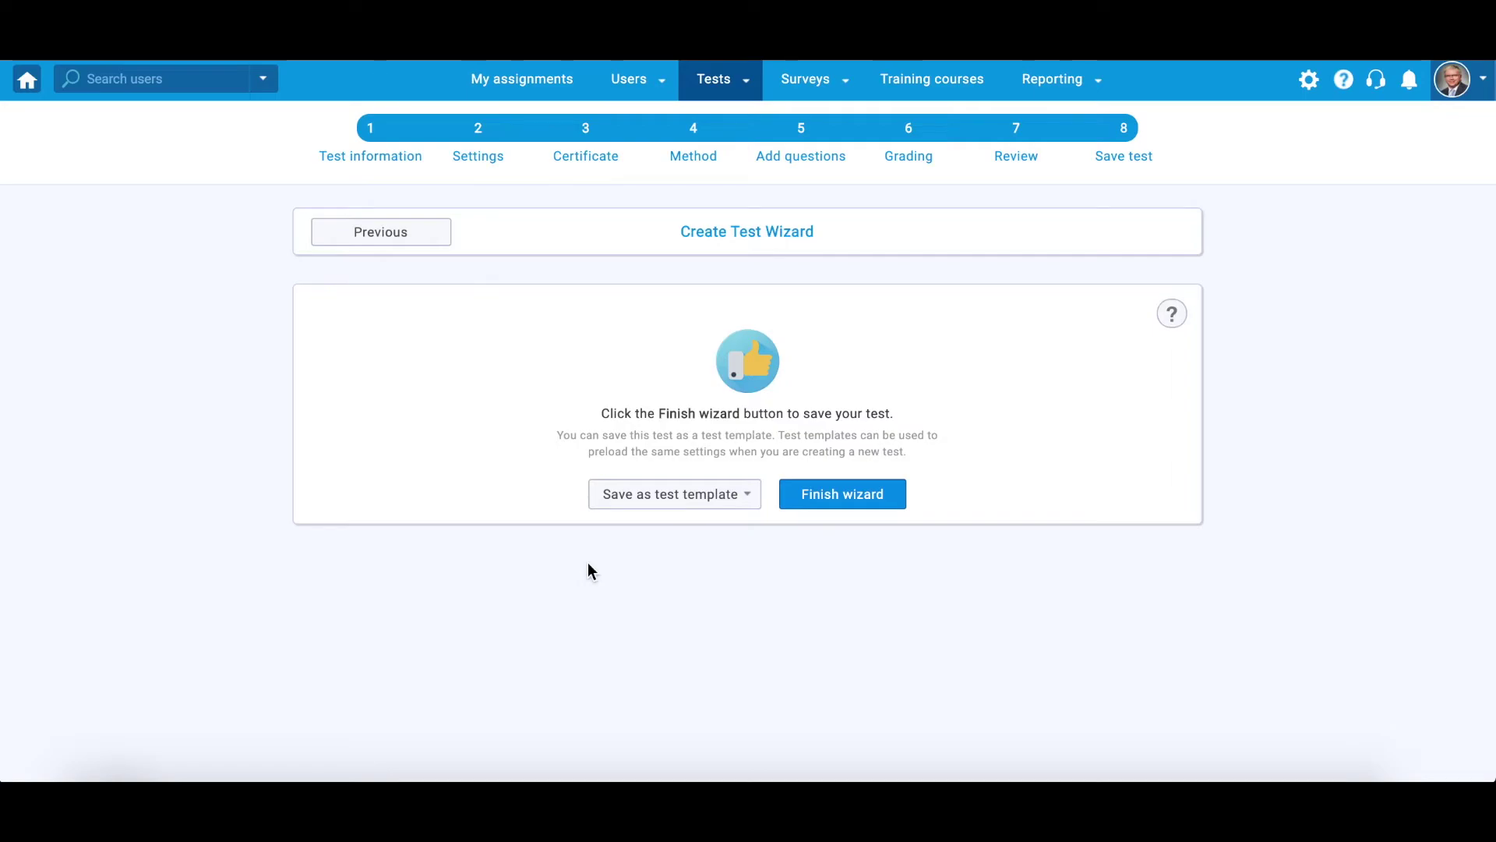
{"action": "left_click", "coordinate": [834, 505]}
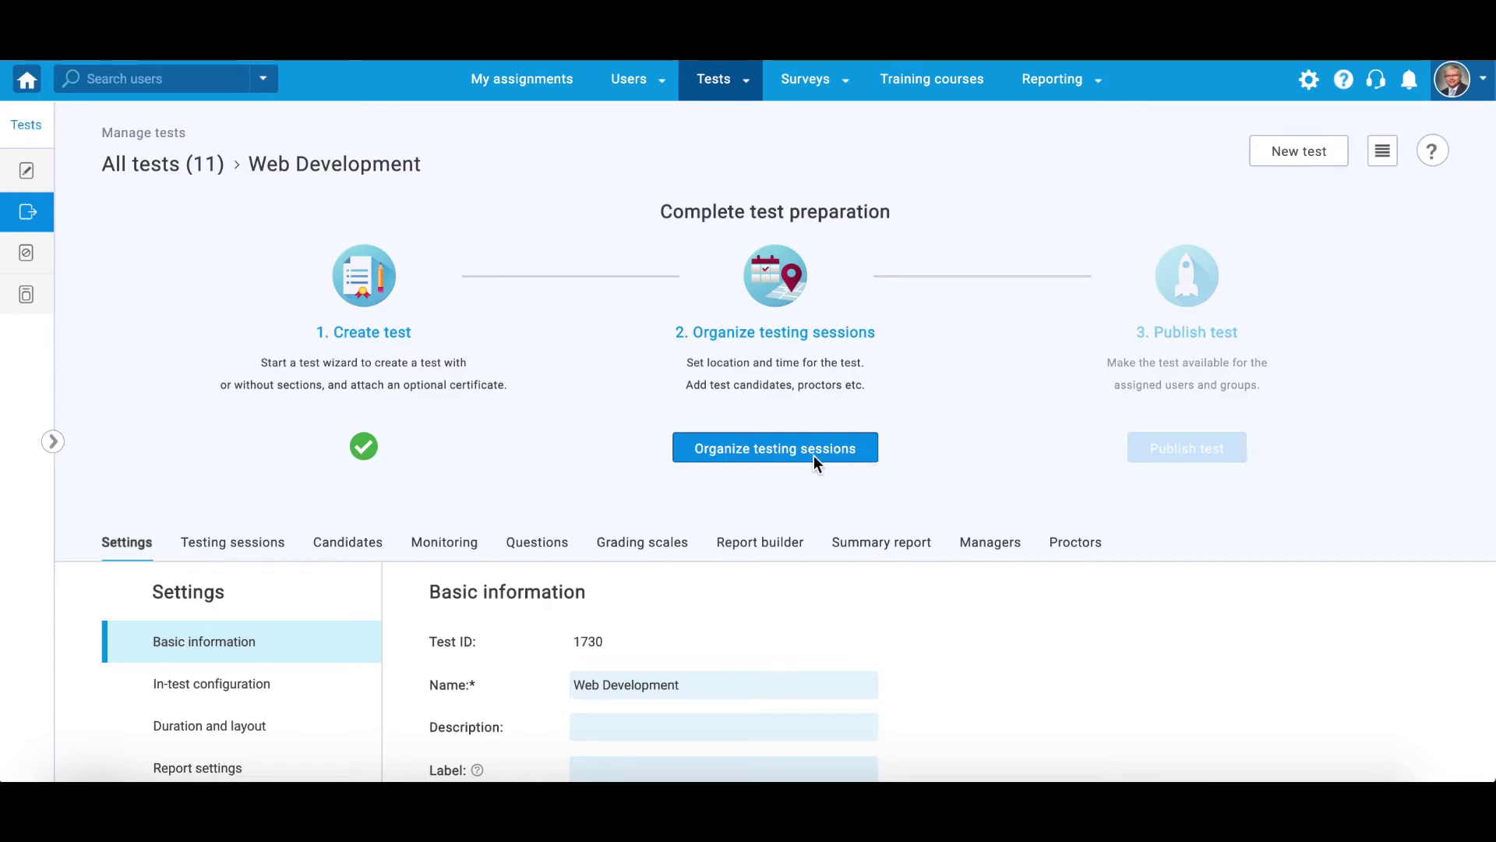
- Create a new testing session named Testing Session for the test, leaving the location unselected
{"action": "left_click", "coordinate": [262, 545]}
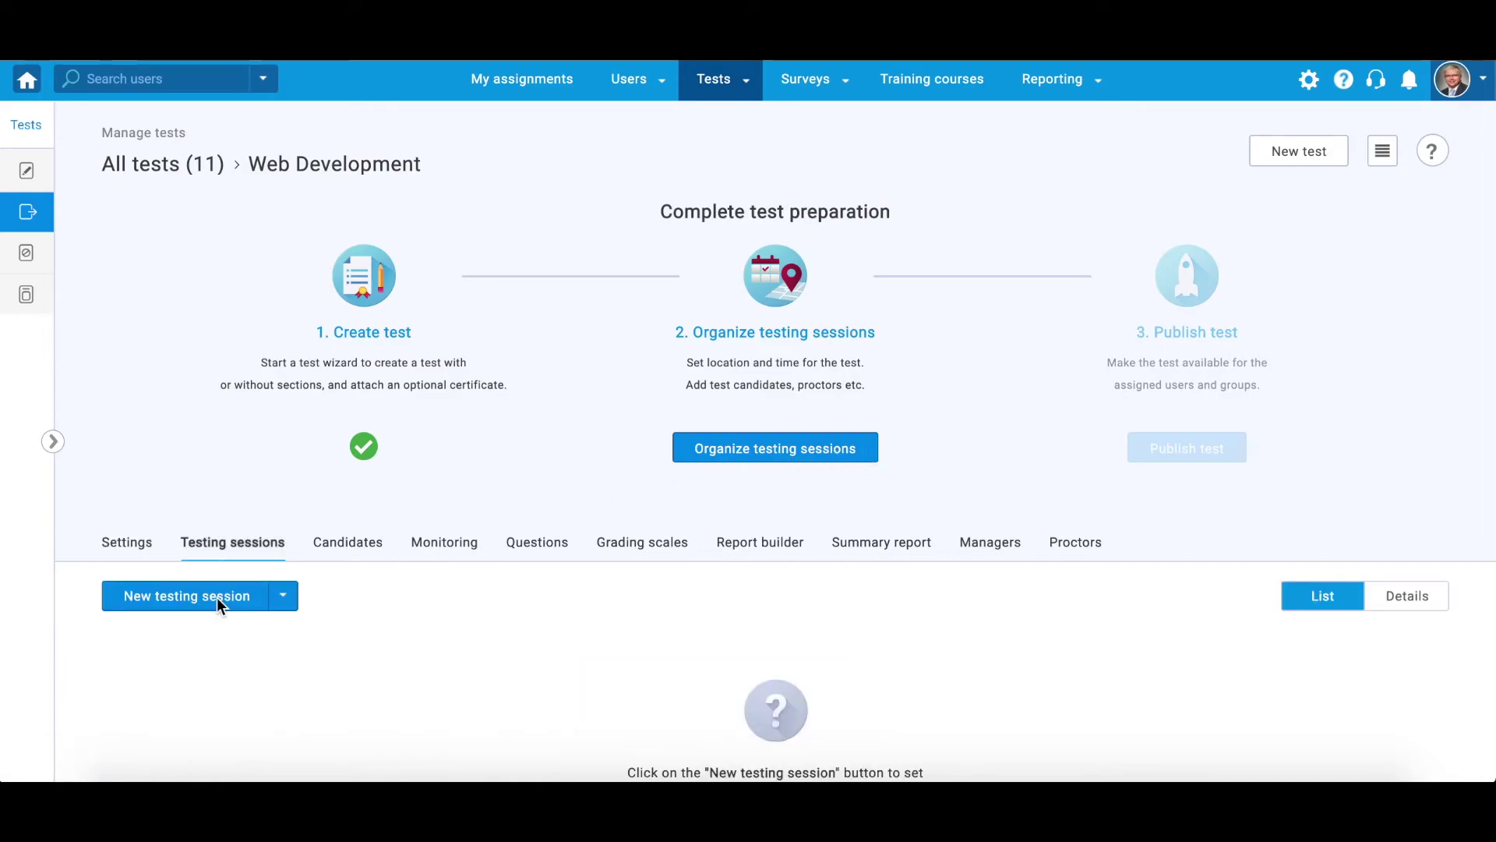
{"action": "left_click", "coordinate": [173, 598]}
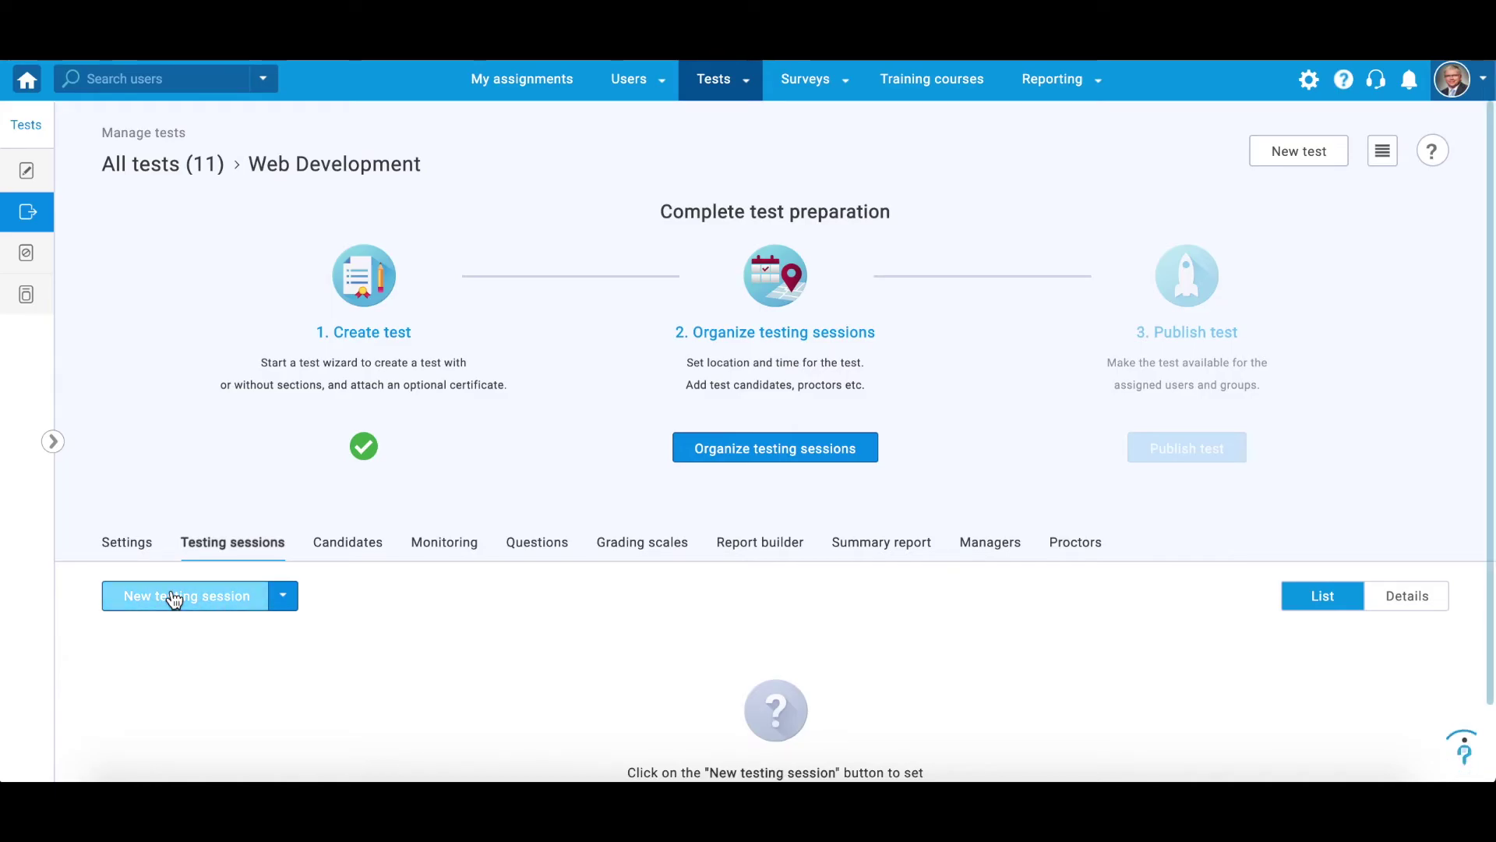
{"action": "type", "text": "Testing Session"}
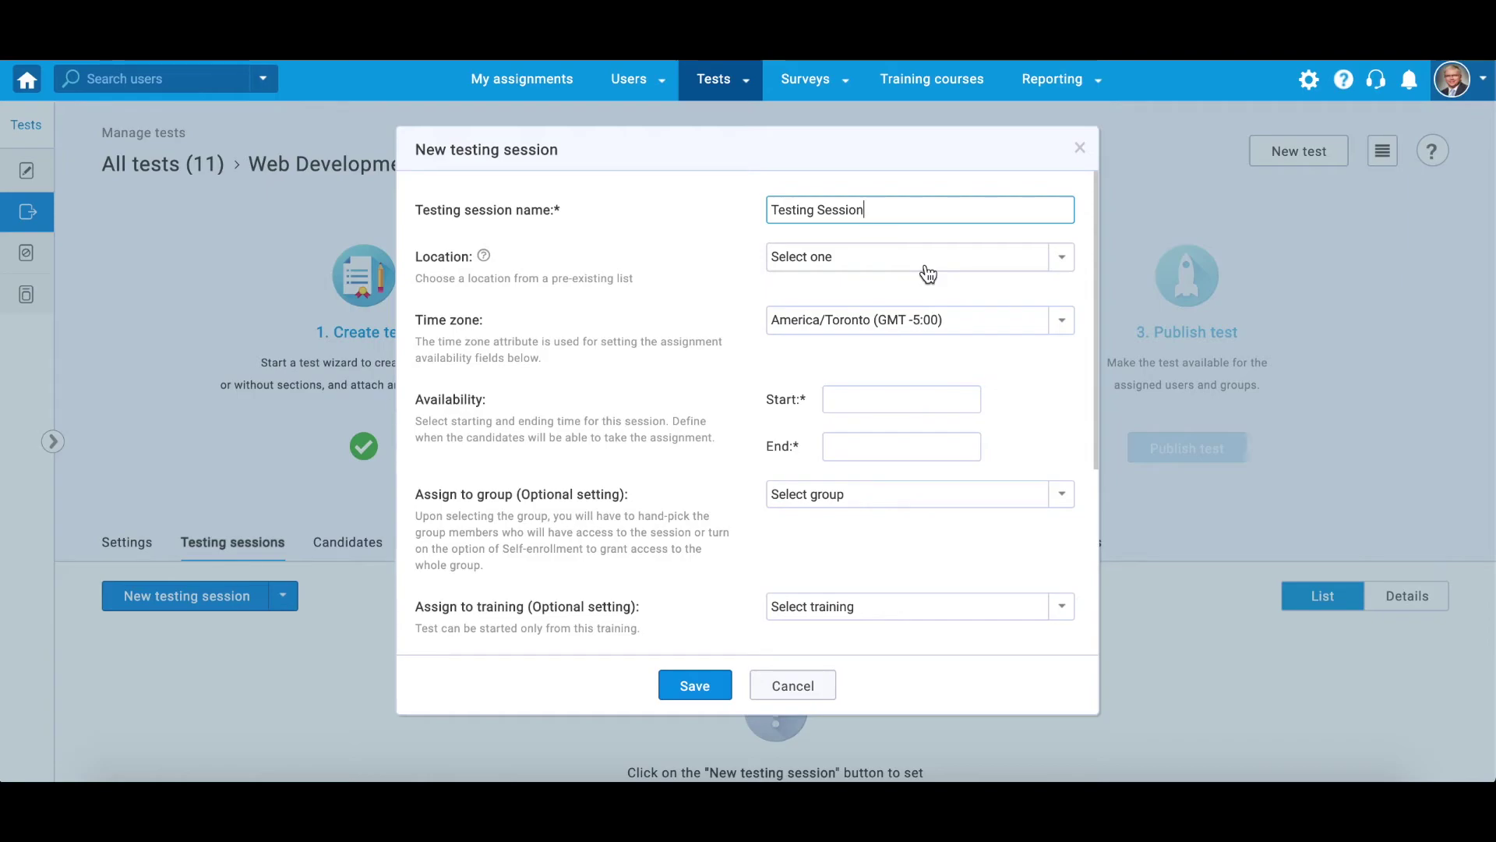
{"action": "left_click", "coordinate": [966, 265]}
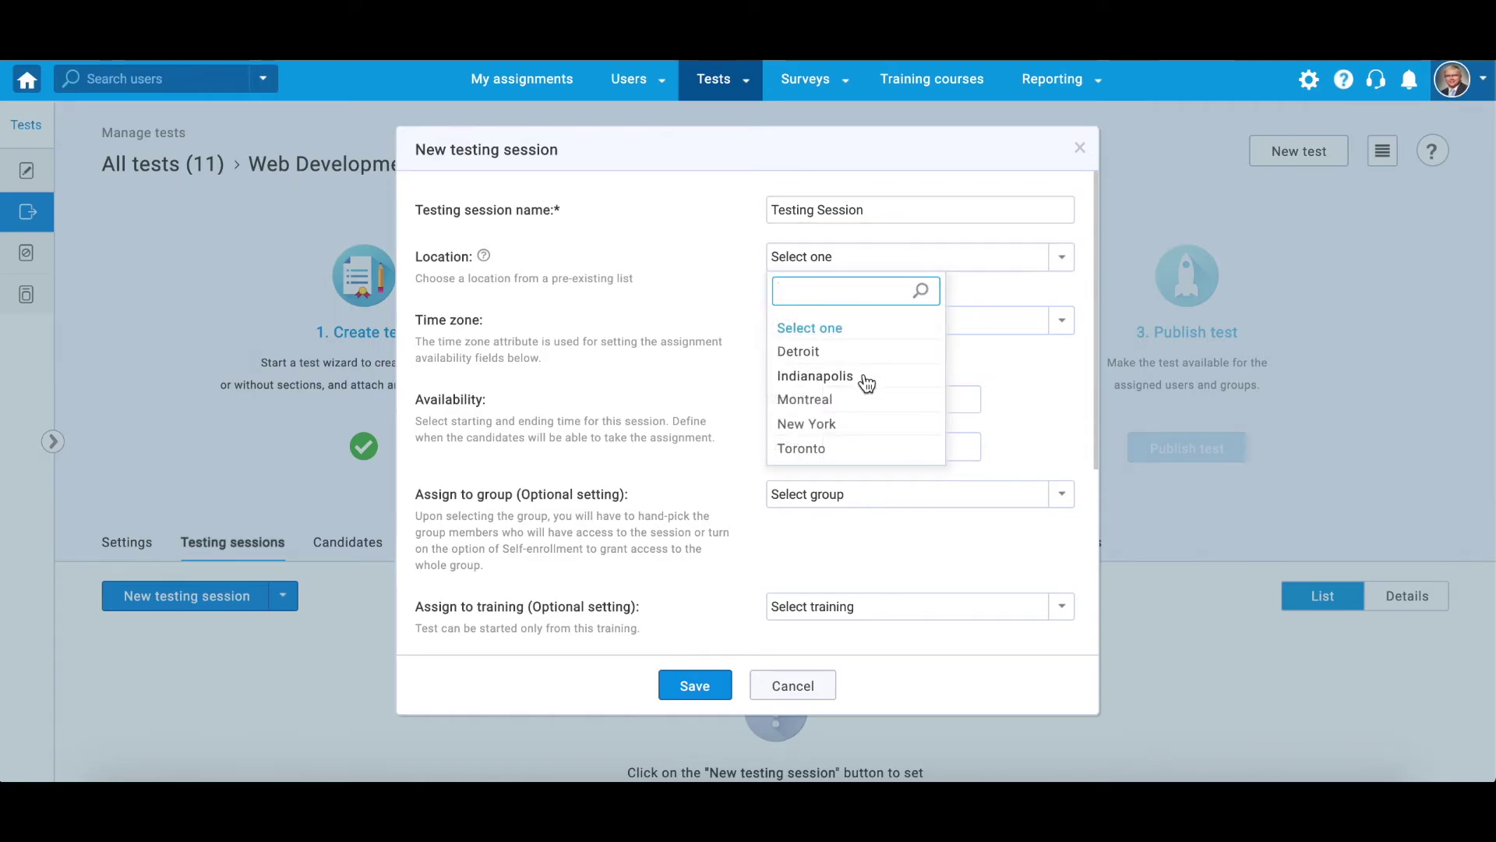
{"action": "left_click", "coordinate": [669, 409]}
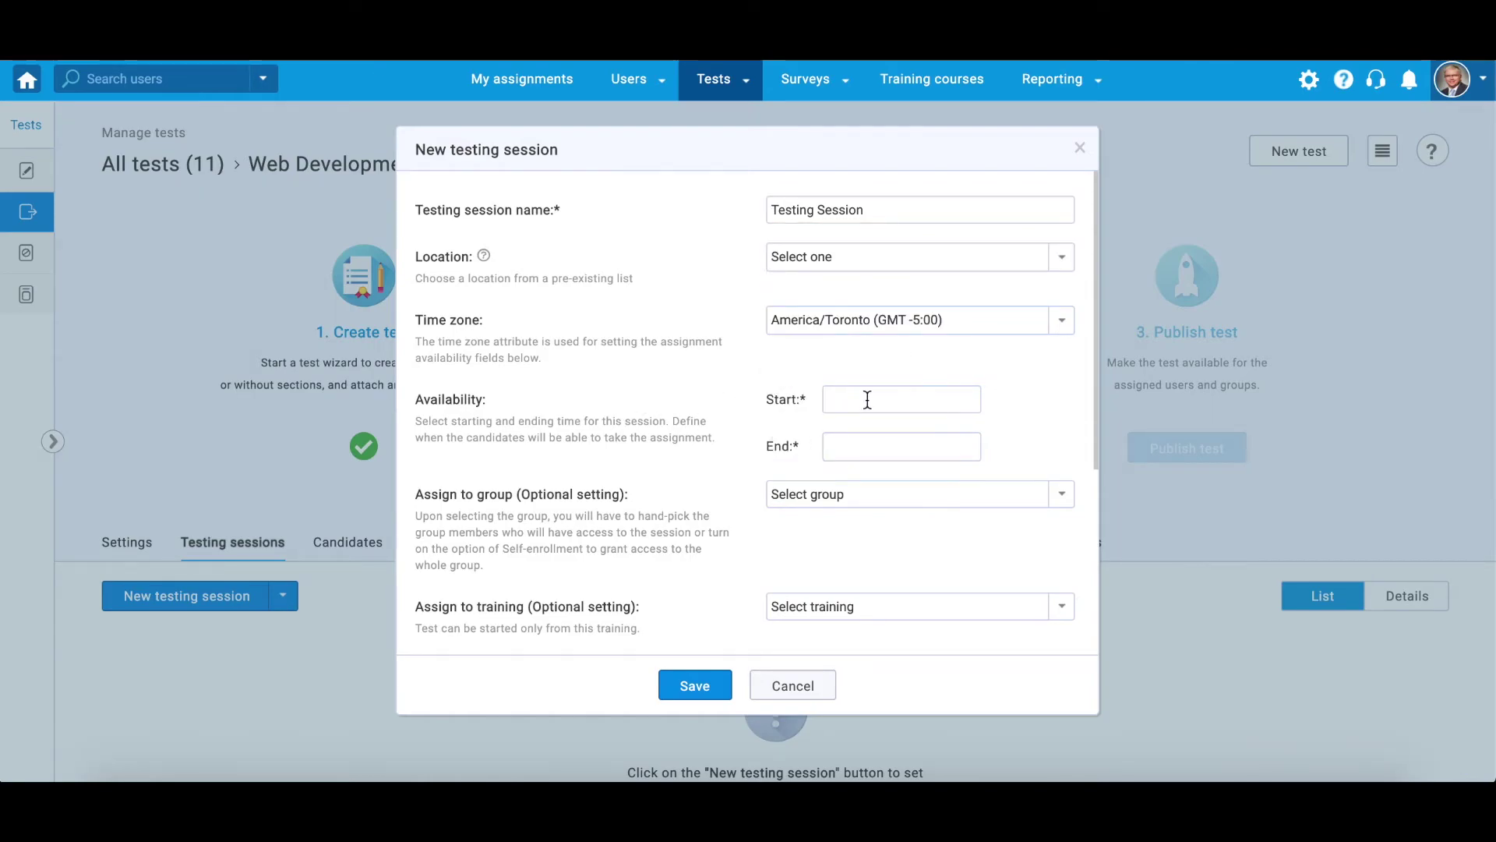
- Set the session's availability to start Sep-08-2020 00:00 and end Sep-22-2020 07:48
{"action": "left_click", "coordinate": [934, 402]}
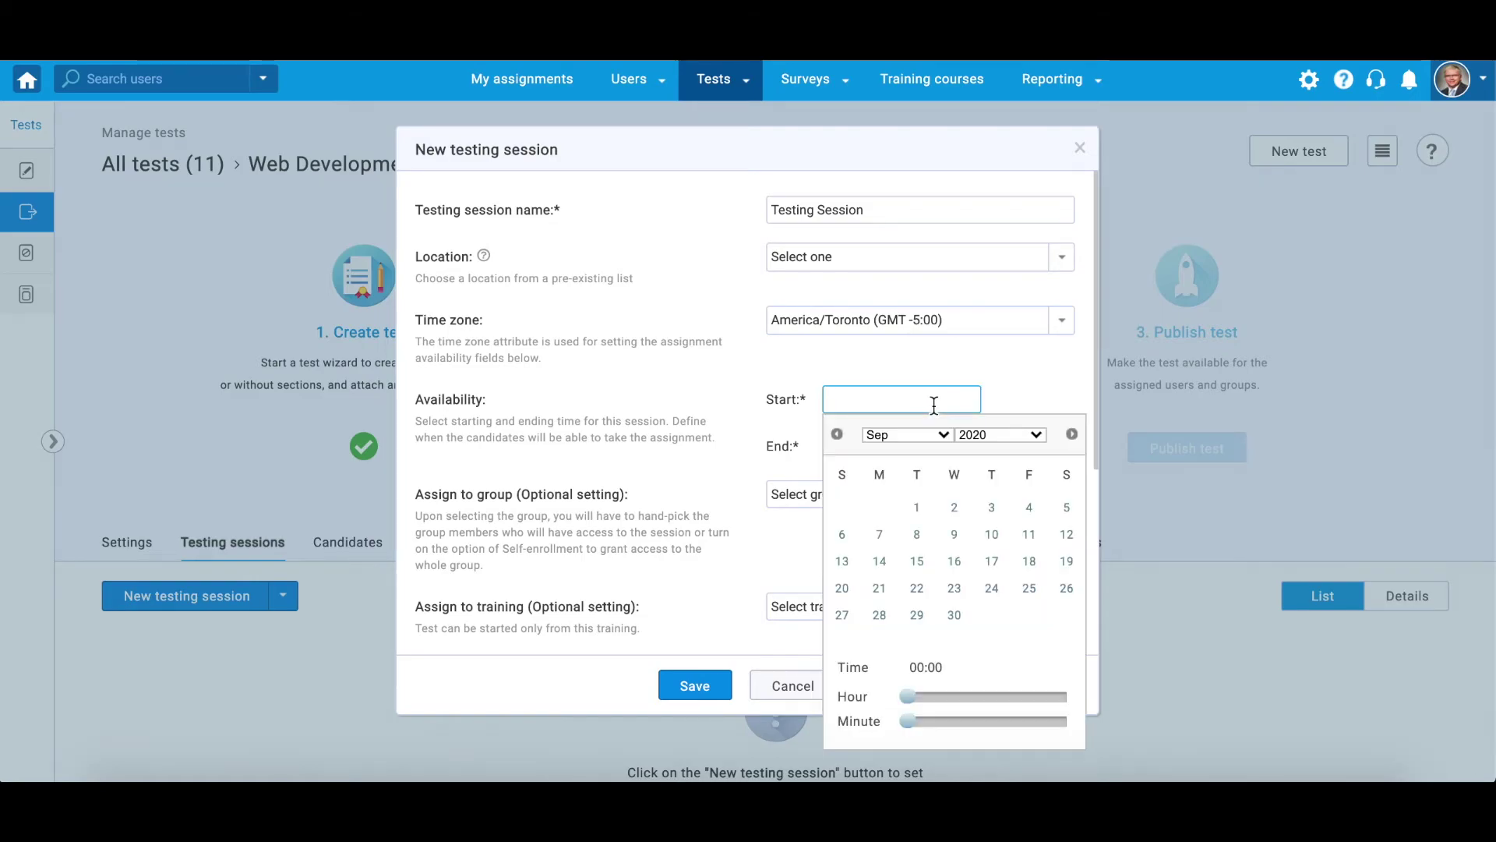
{"action": "left_click", "coordinate": [916, 534]}
{"action": "left_click", "coordinate": [811, 448]}
{"action": "left_click", "coordinate": [858, 446]}
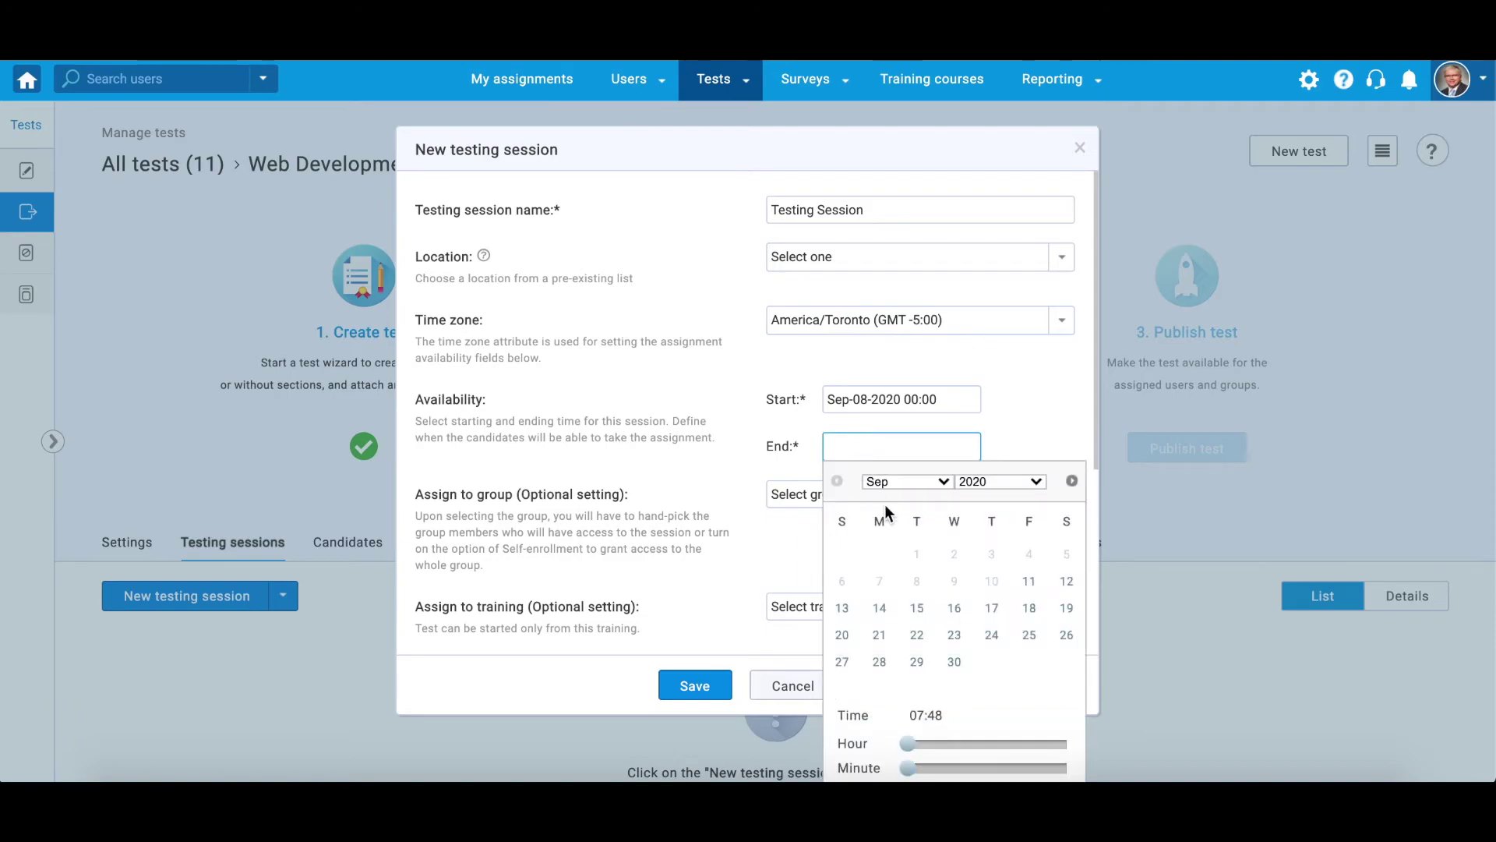
{"action": "left_click", "coordinate": [917, 635]}
{"action": "left_click", "coordinate": [653, 458]}
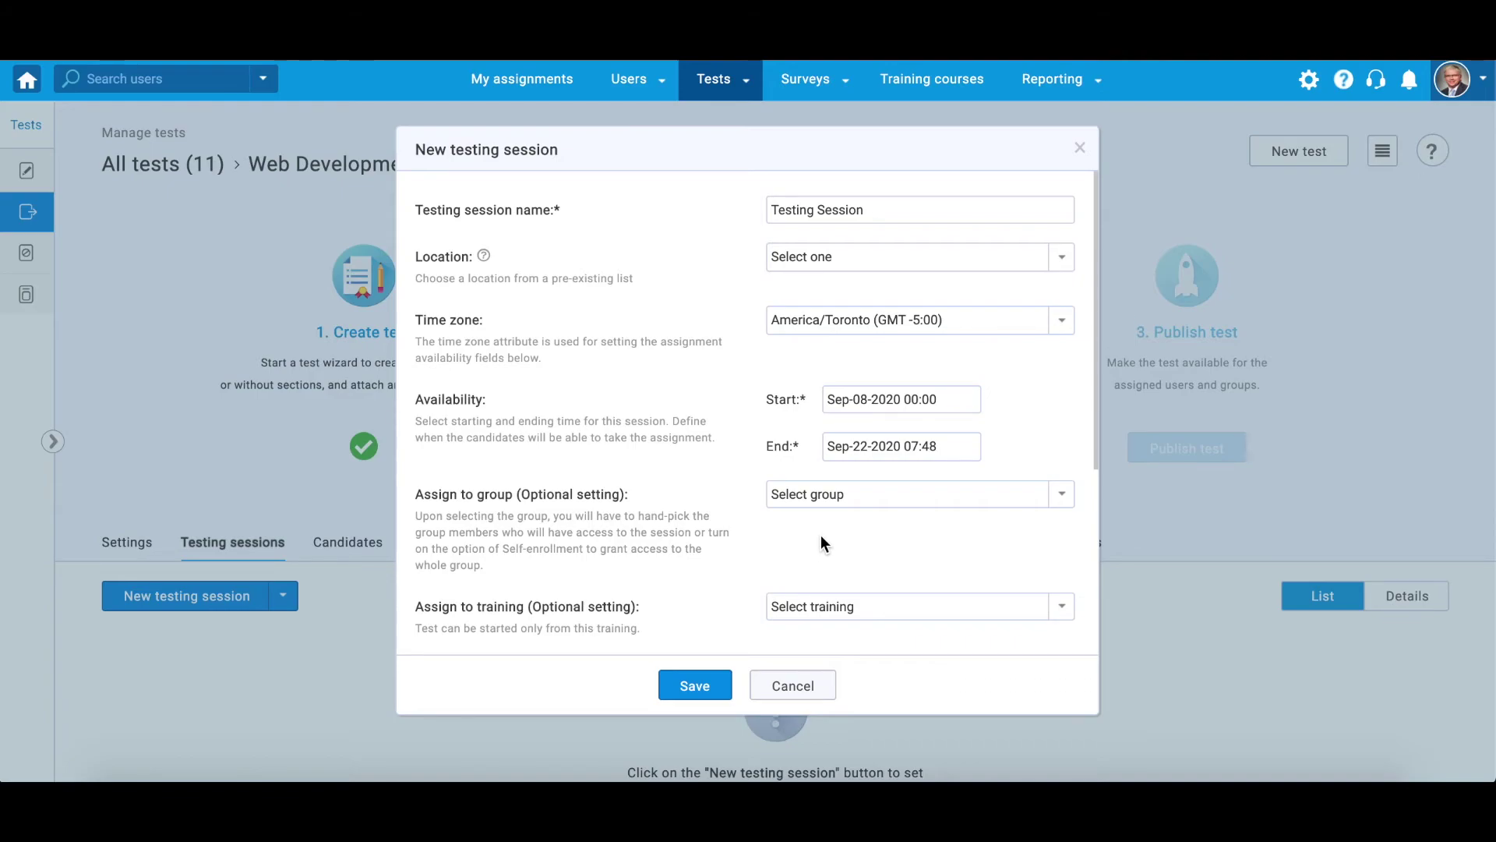
- Examine the groups and training courses that the testing session can be assigned to, without choosing any
{"action": "left_click", "coordinate": [979, 493]}
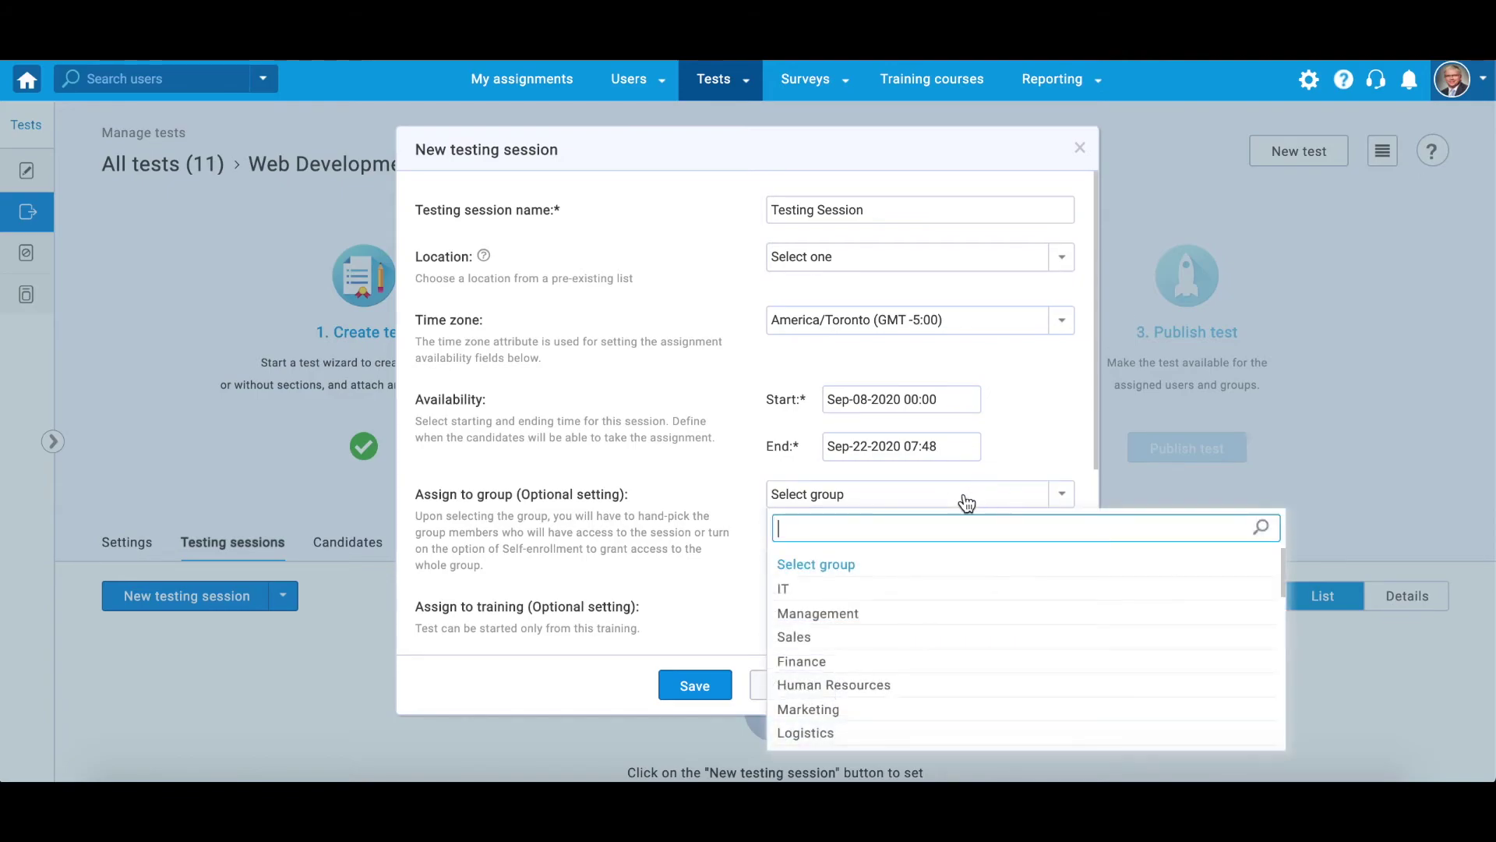
{"action": "left_click", "coordinate": [611, 502]}
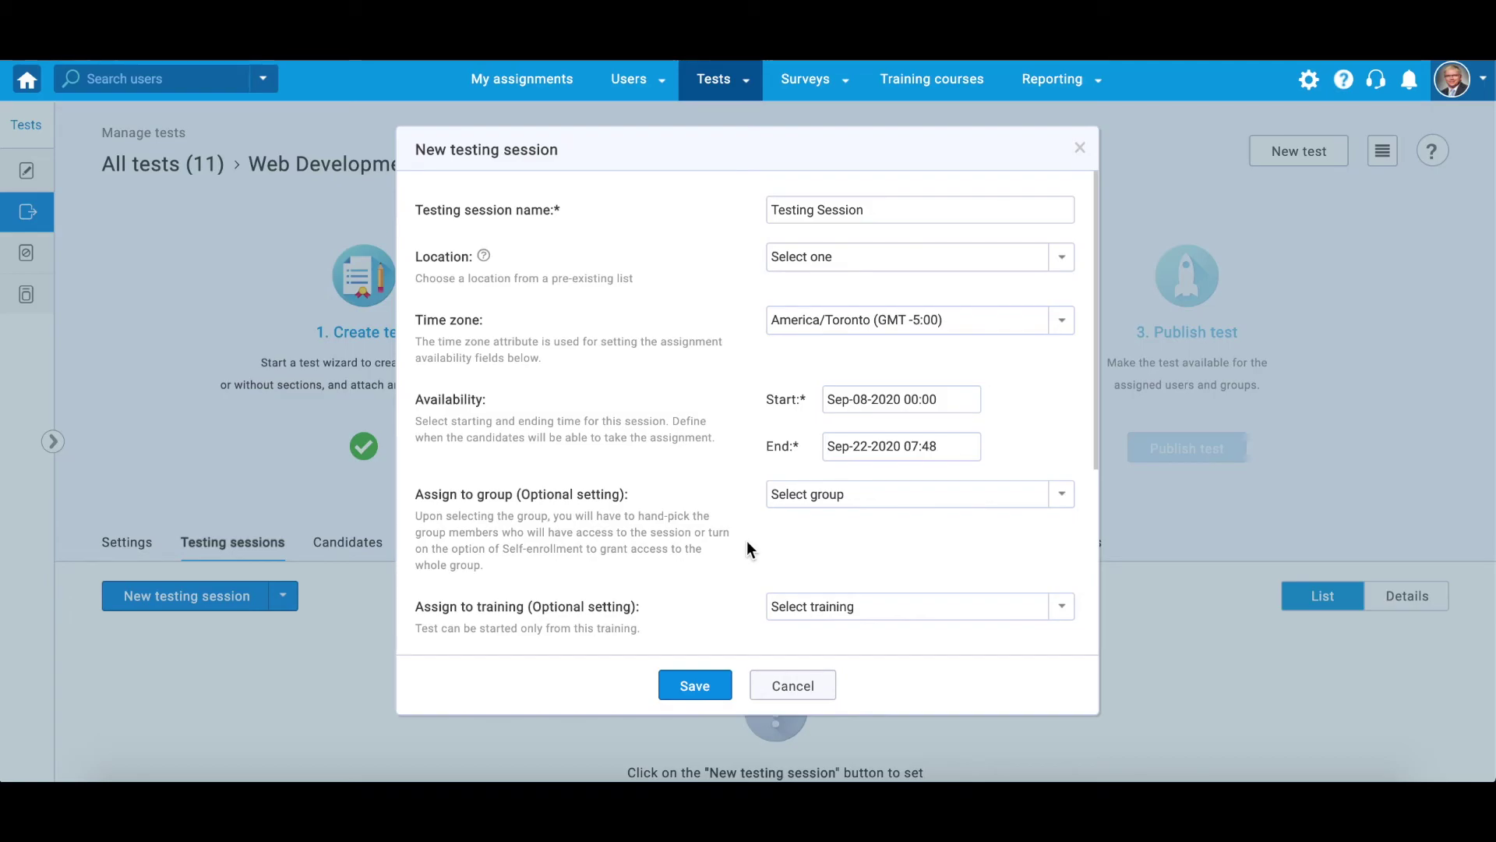
{"action": "scroll", "coordinate": [749, 538], "scroll_direction": "down", "scroll_amount": 3}
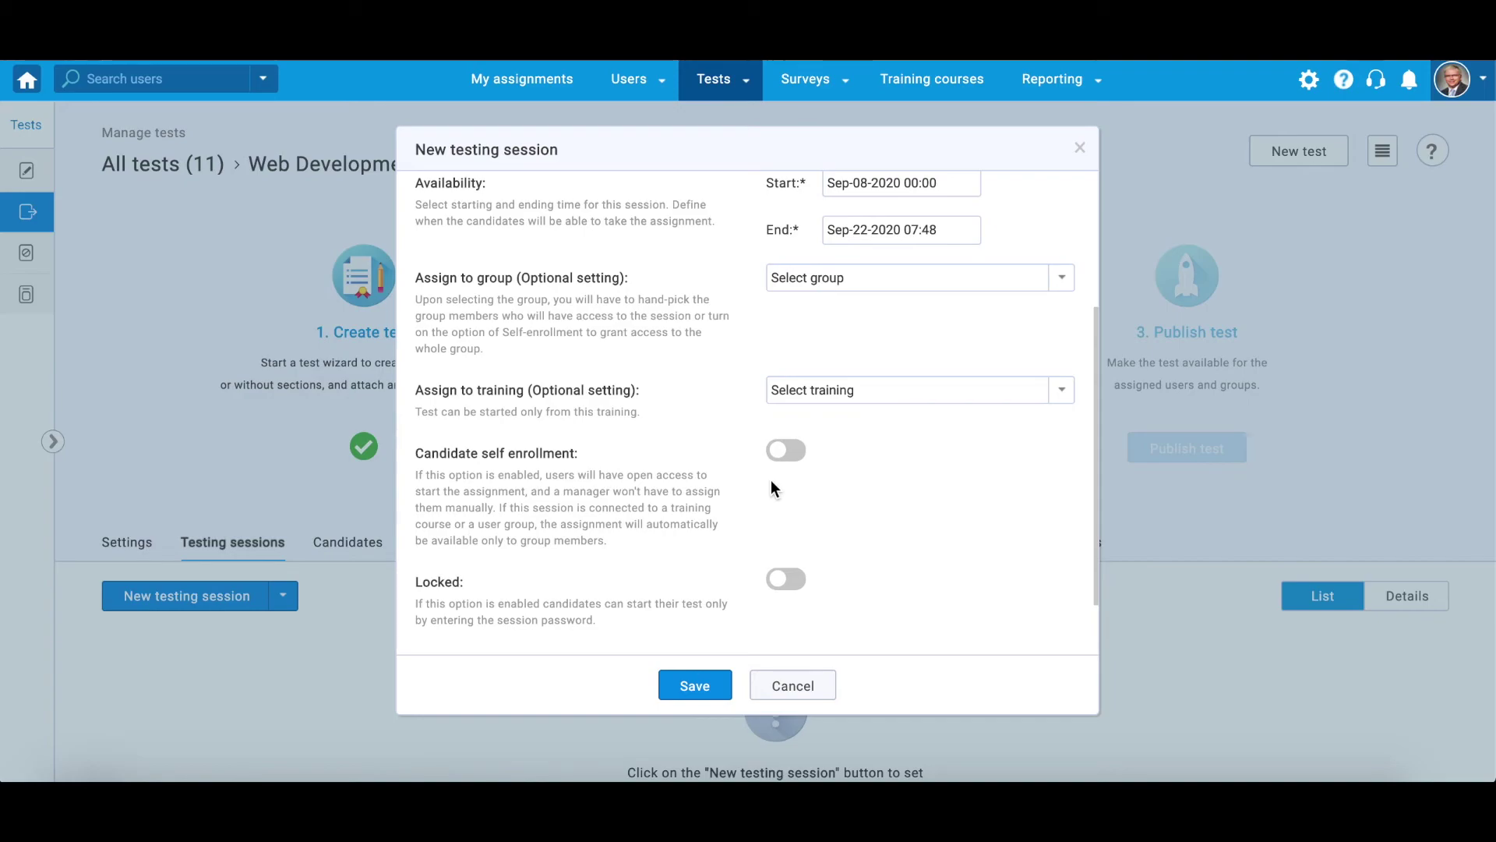
{"action": "left_click", "coordinate": [993, 397]}
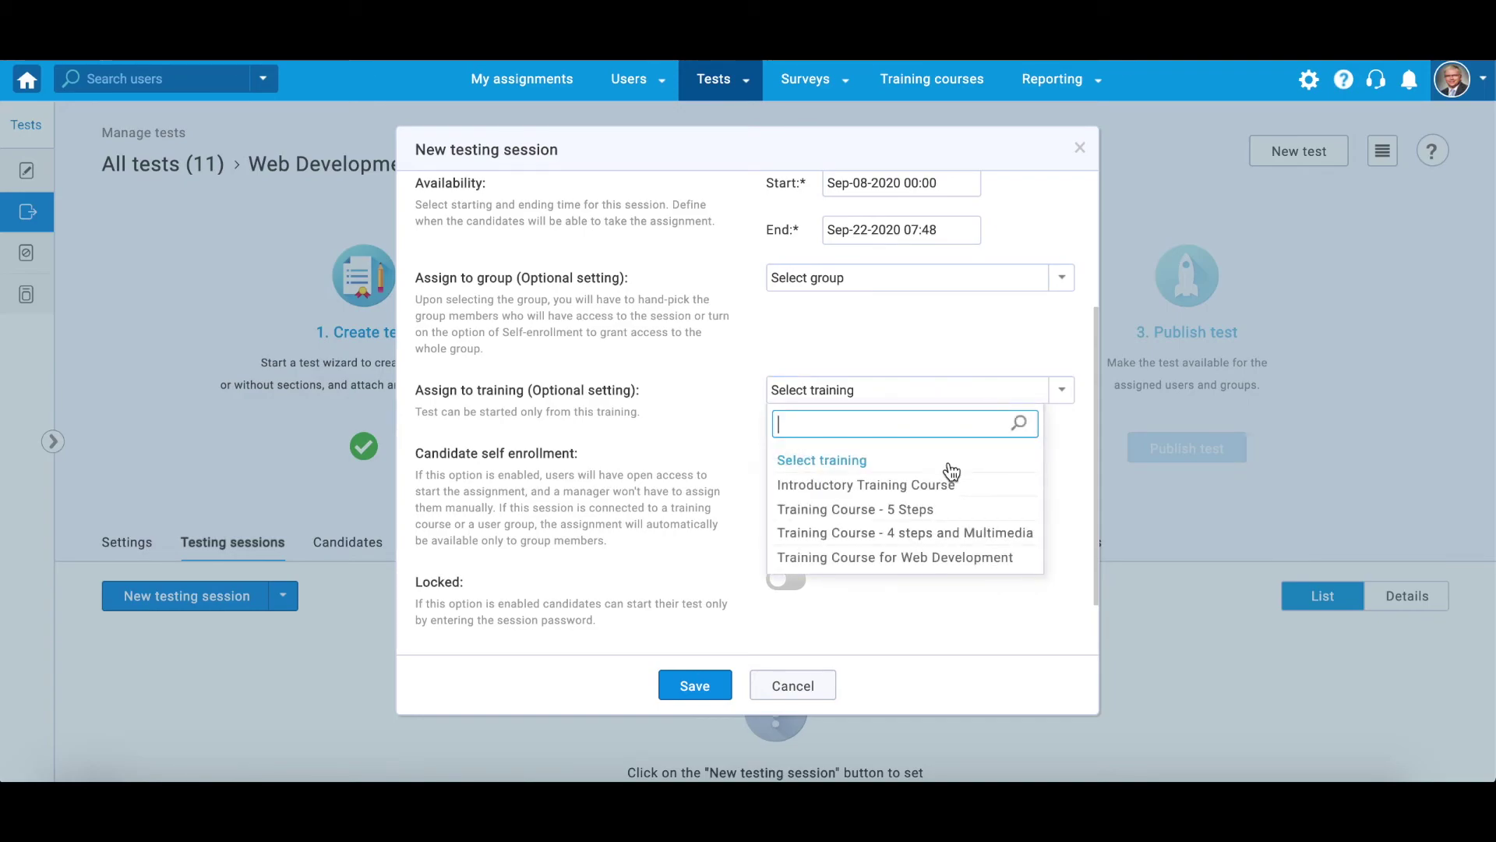
{"action": "left_click", "coordinate": [704, 476]}
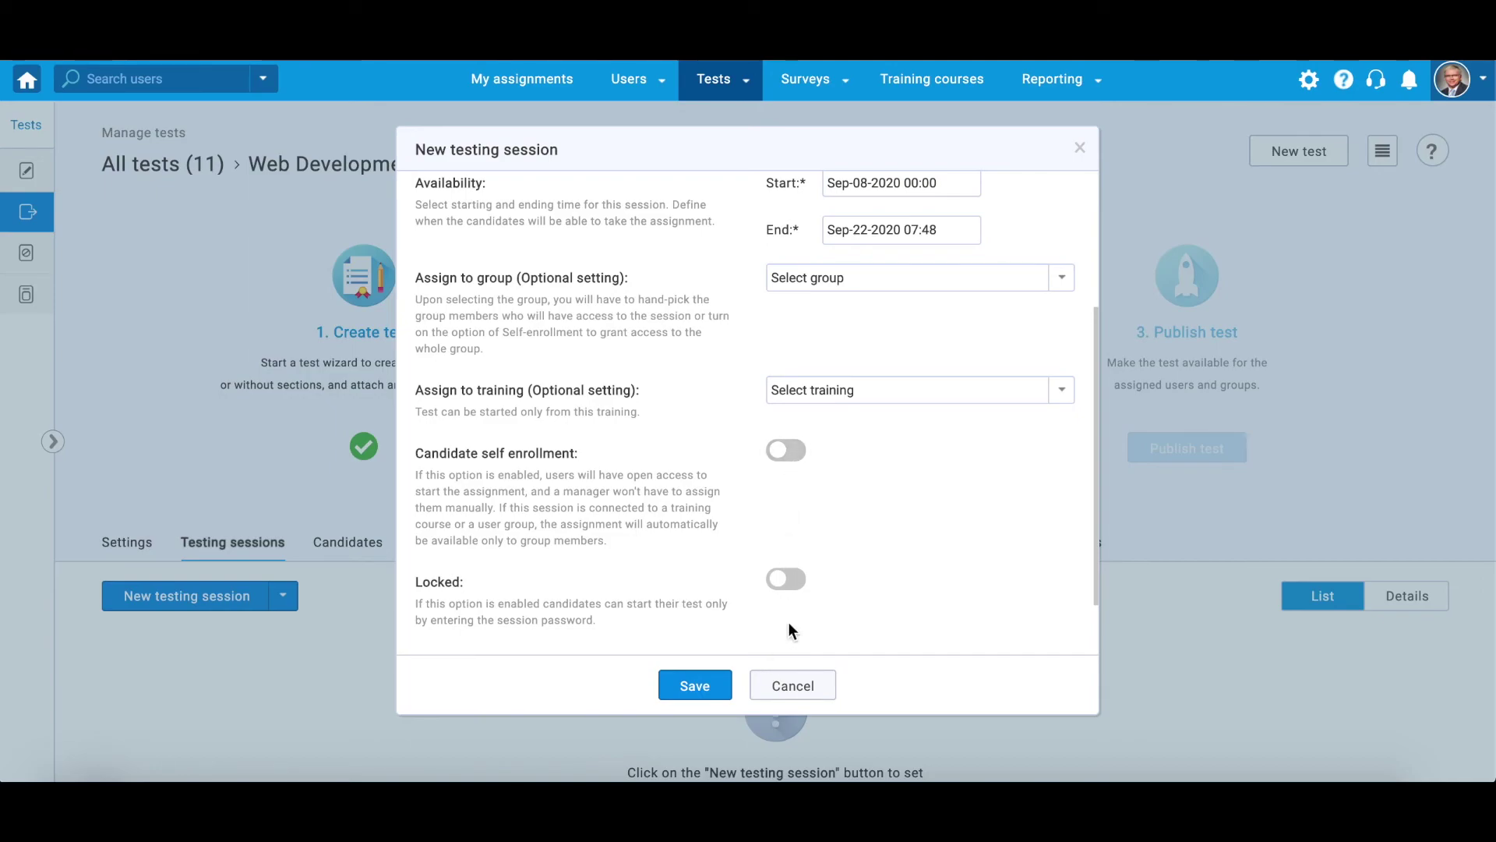
- Switch on the Locked option and save the new testing session
{"action": "left_click", "coordinate": [791, 581]}
{"action": "left_click", "coordinate": [698, 687]}
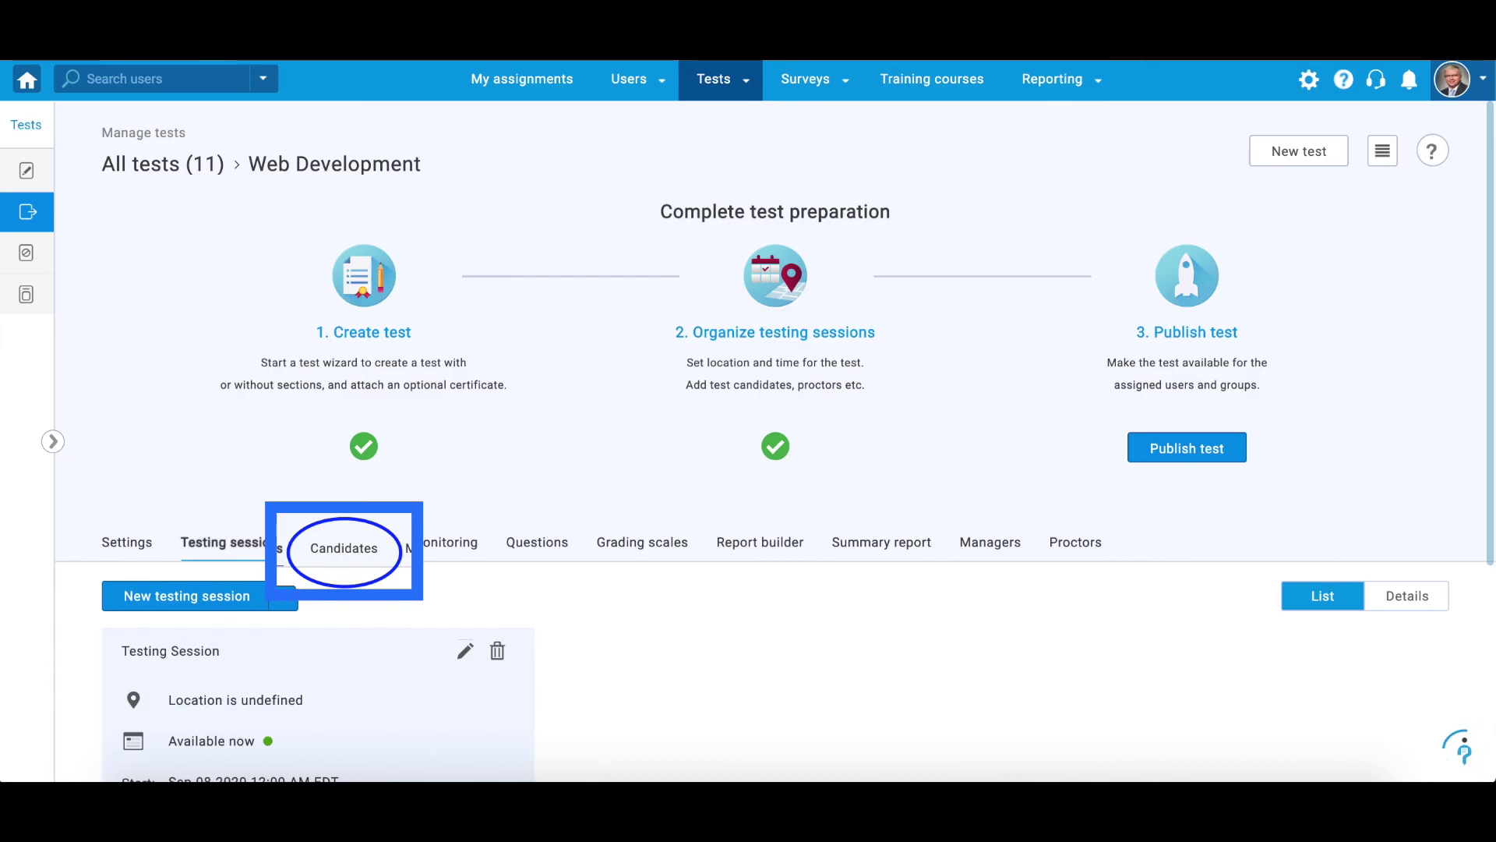
- Add the third to sixth listed users as candidates of Testing Session and confirm the selection
{"action": "left_click", "coordinate": [382, 544]}
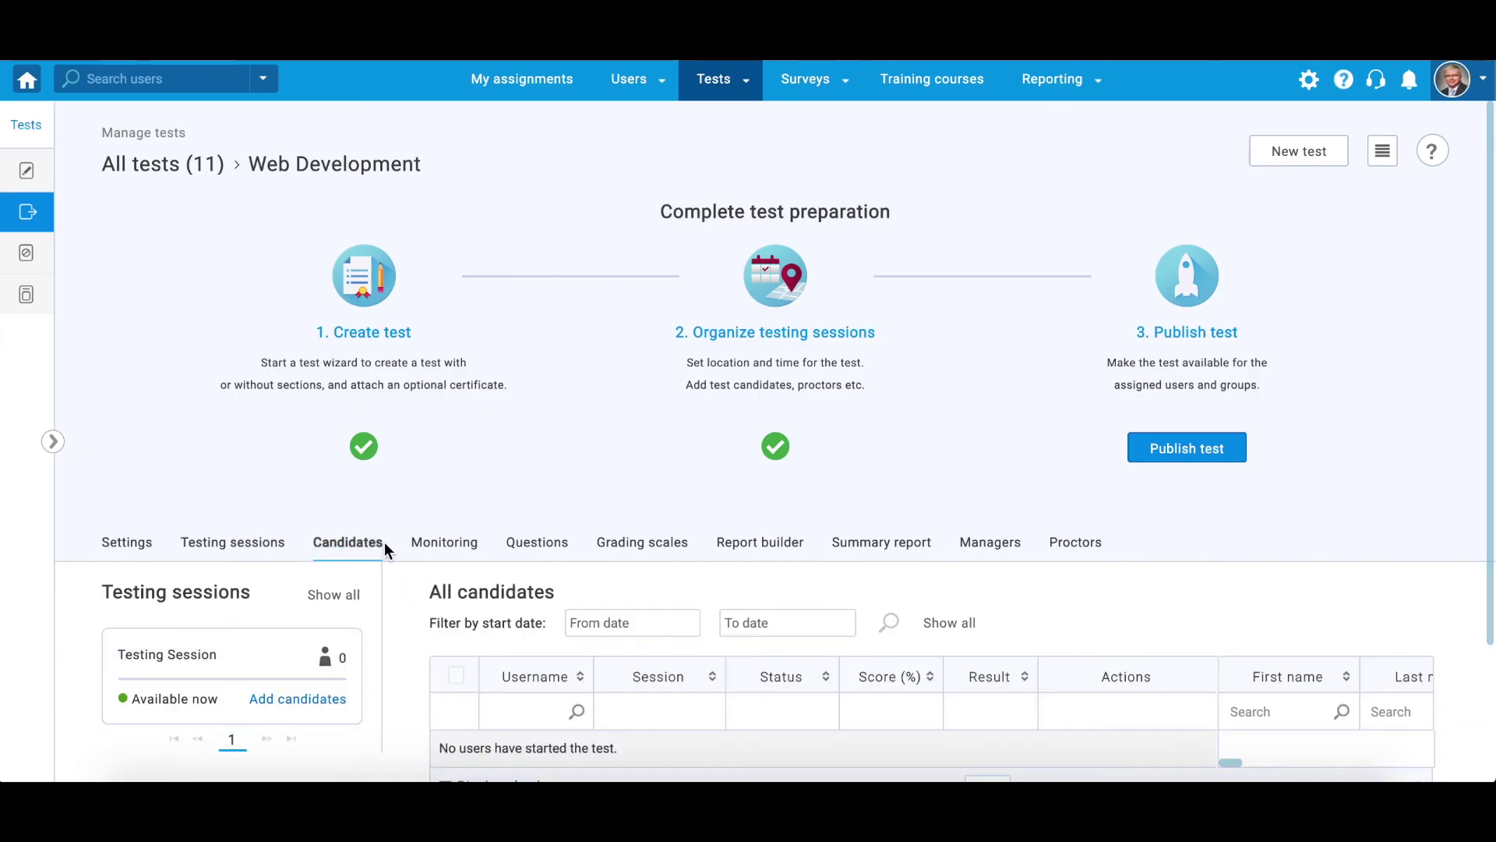
{"action": "left_click", "coordinate": [322, 701]}
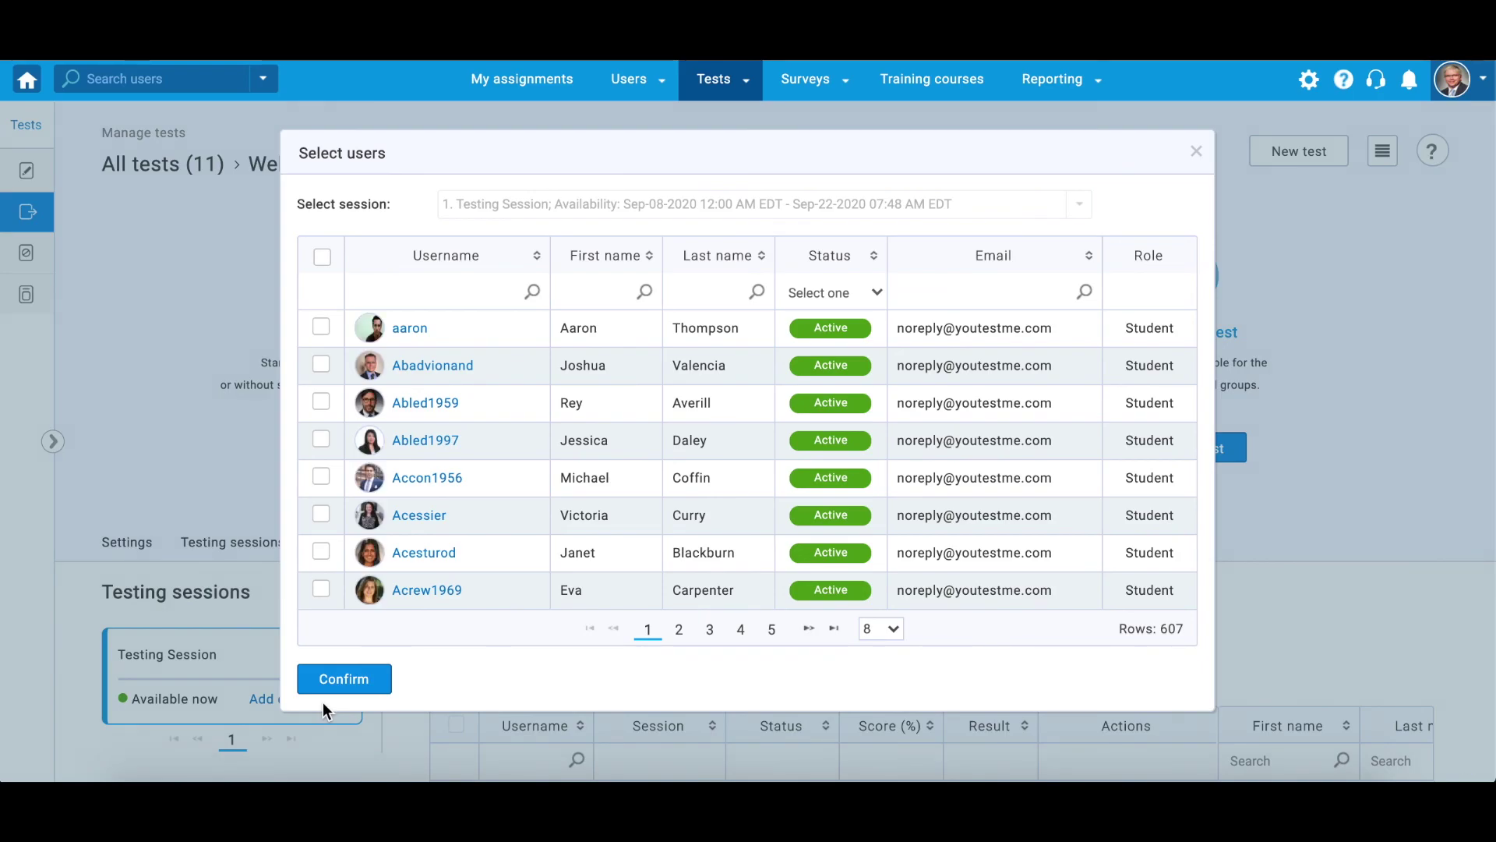
{"action": "left_click", "coordinate": [322, 402]}
{"action": "left_click", "coordinate": [321, 439]}
{"action": "left_click", "coordinate": [321, 477]}
{"action": "left_click", "coordinate": [321, 514]}
{"action": "left_click", "coordinate": [344, 679]}
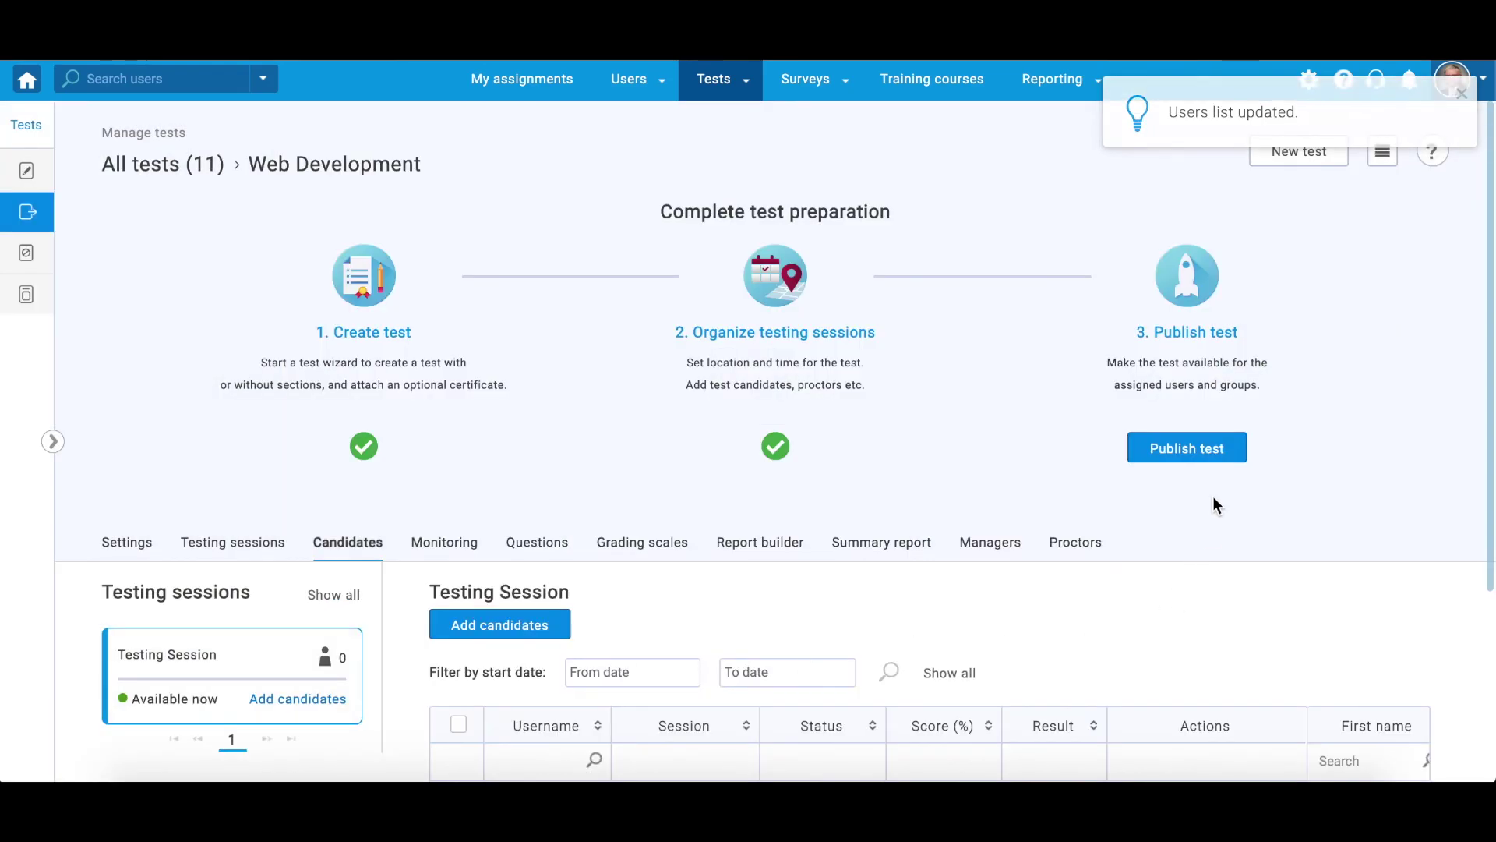
- Publish the Web Development test for its assigned candidates
{"action": "left_click", "coordinate": [1190, 456]}
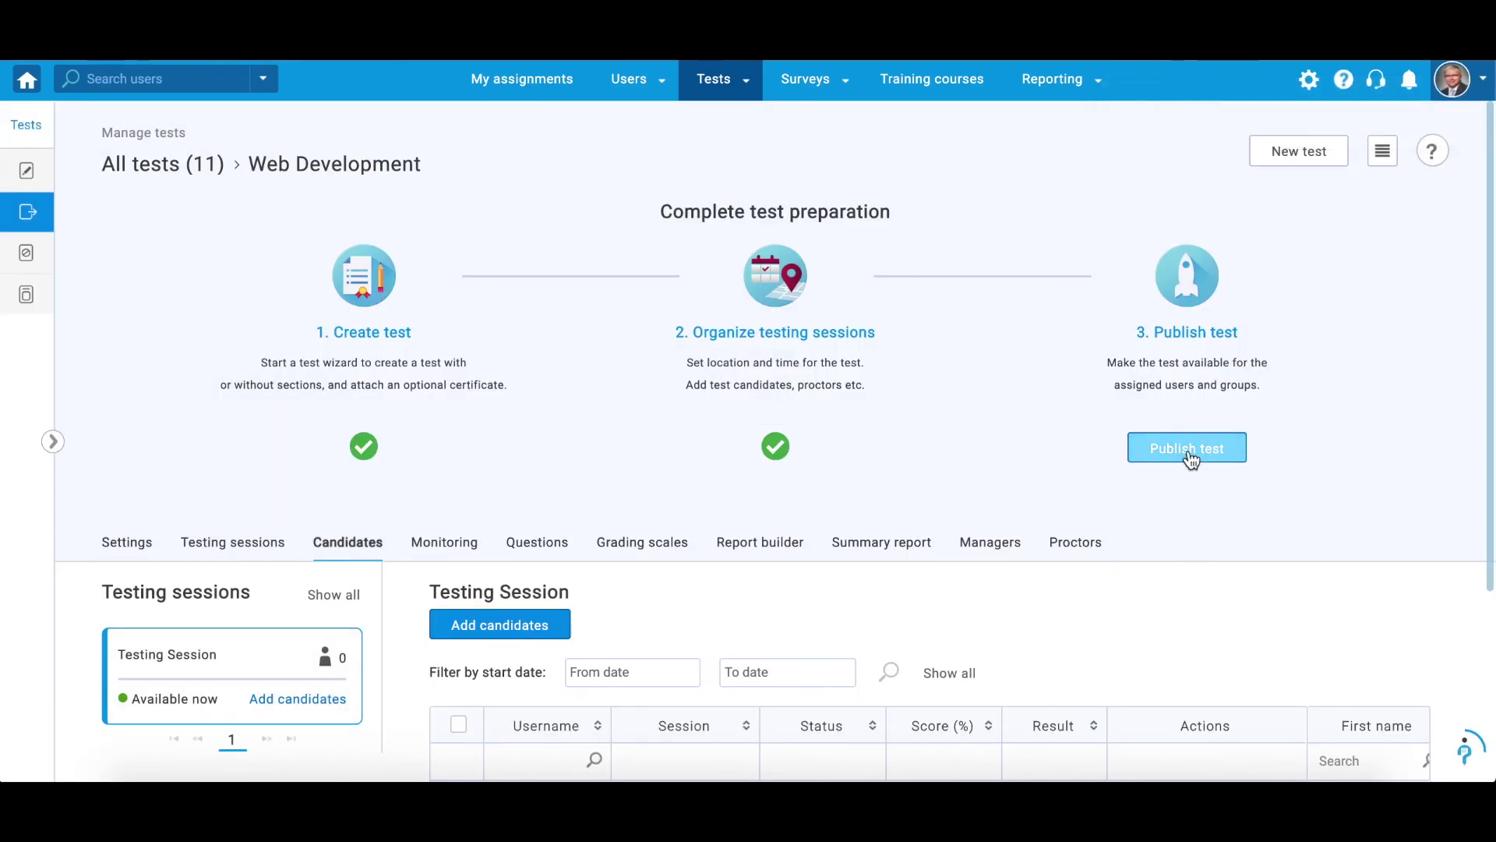